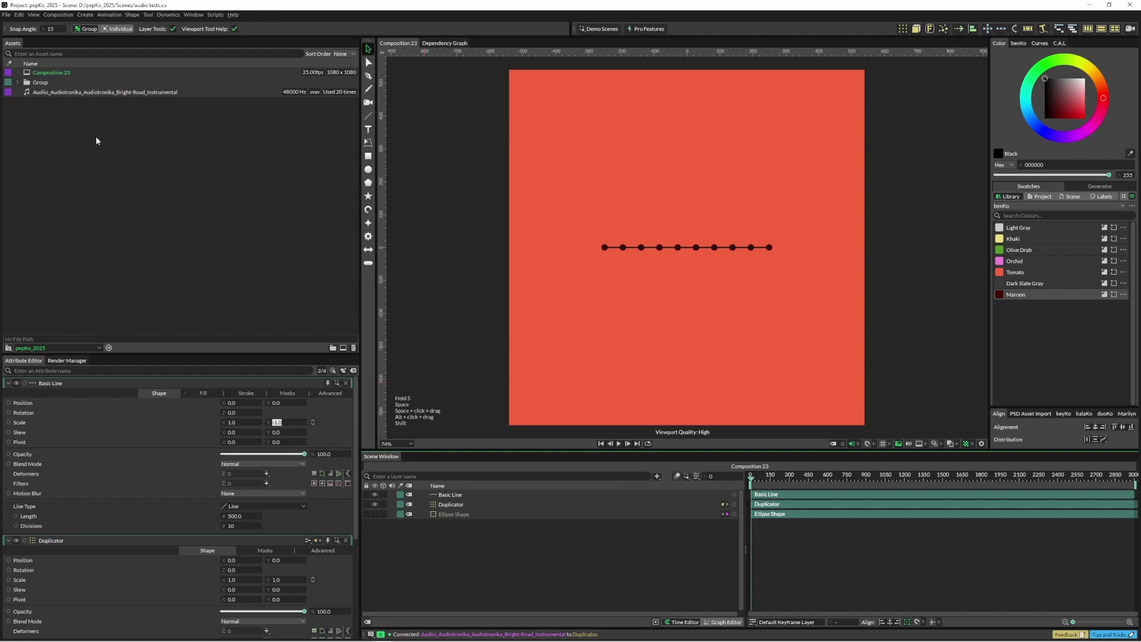
Add the instrumental audio, linking it to the Duplicator dots and as a Basic Line deformer.
{"action": "left_click_drag", "start_coordinate": [73, 93], "coordinate": [456, 585]}
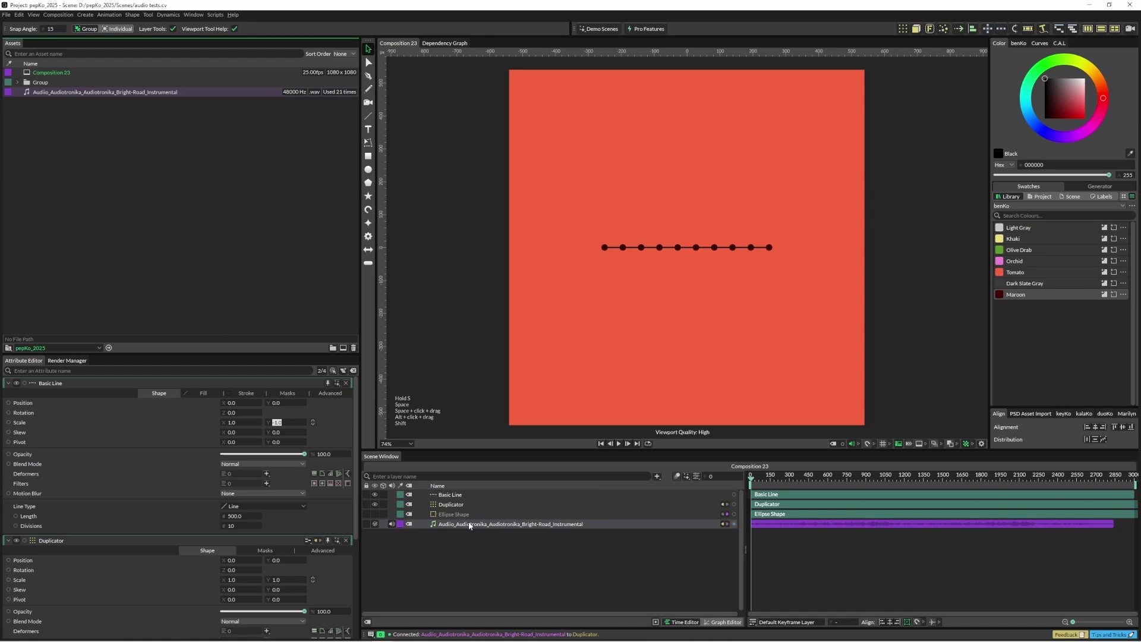
{"action": "left_click", "coordinate": [457, 504]}
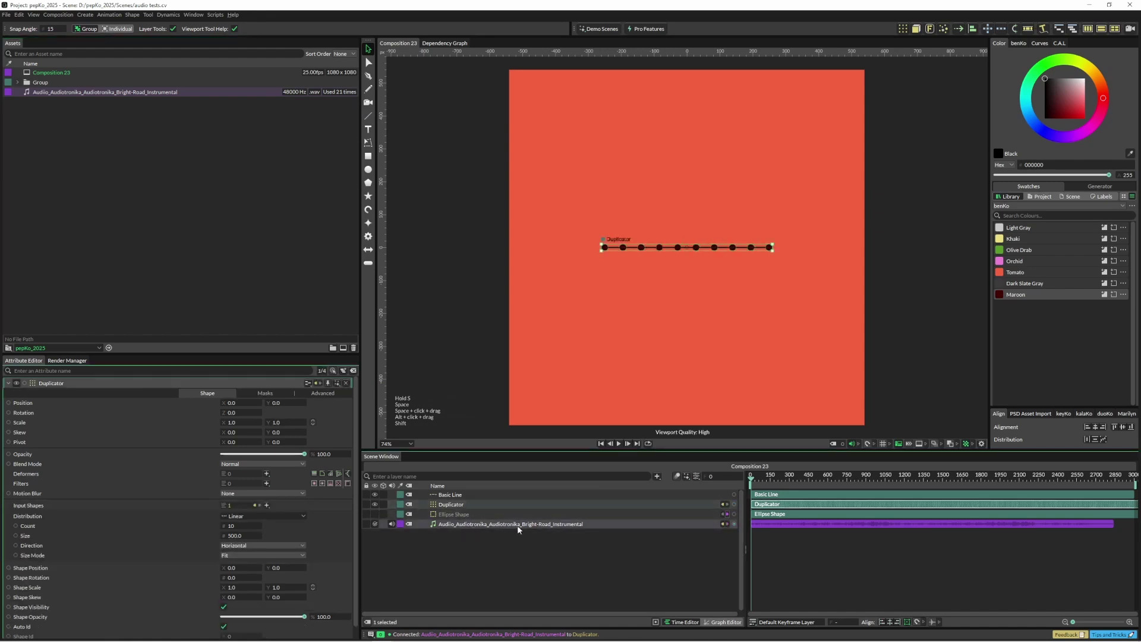
{"action": "left_click_drag", "start_coordinate": [735, 523], "coordinate": [280, 570]}
{"action": "left_click", "coordinate": [544, 281]}
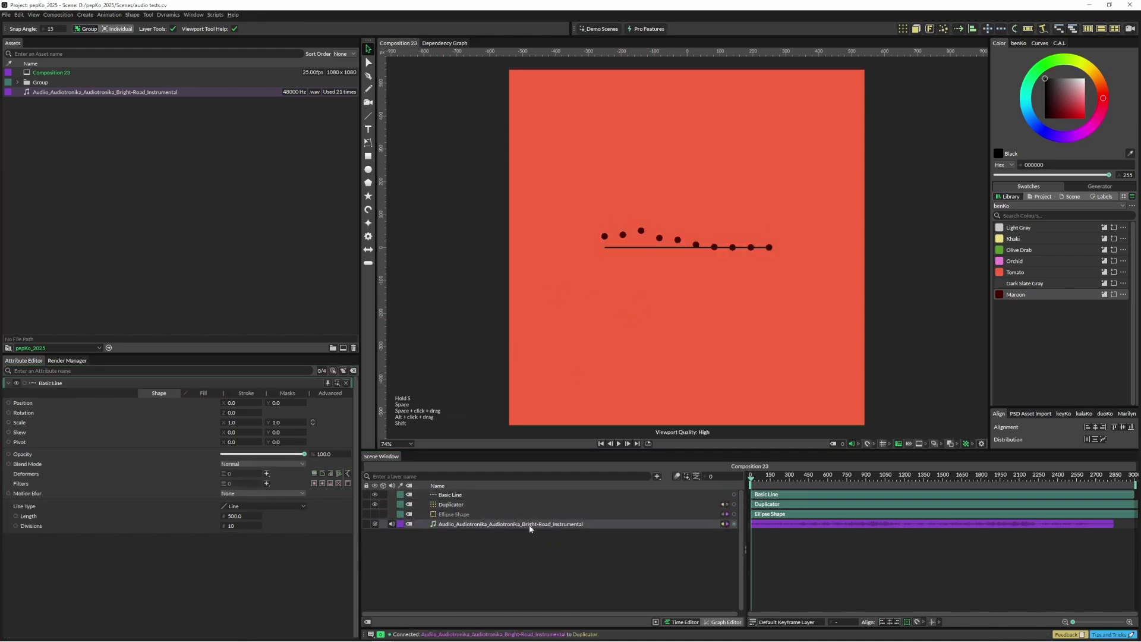
{"action": "left_click_drag", "start_coordinate": [474, 525], "coordinate": [305, 475]}
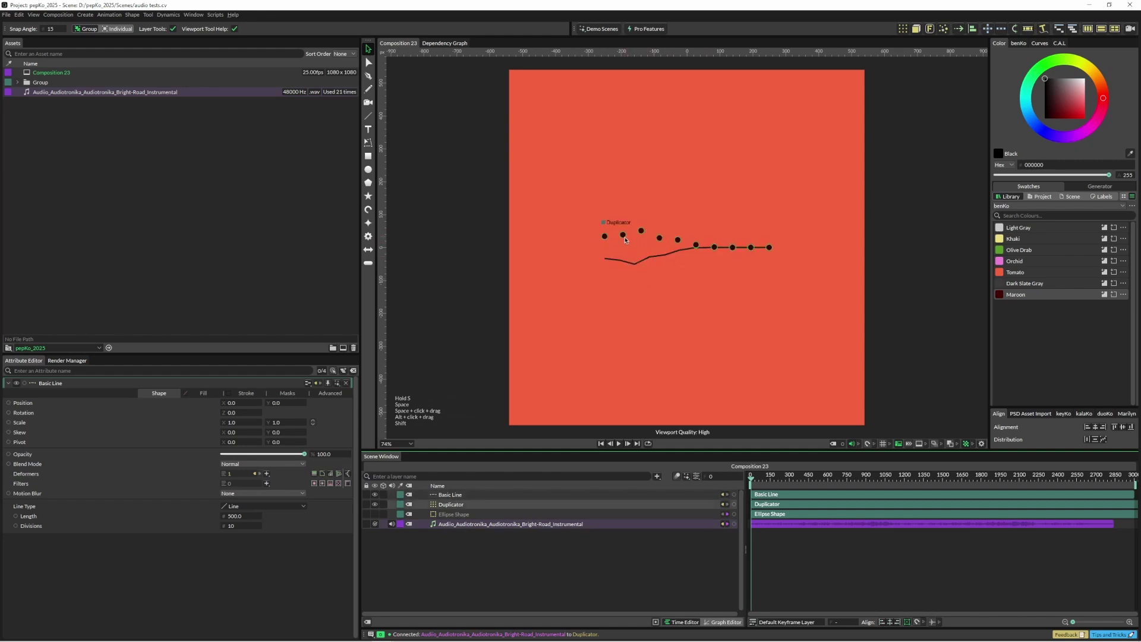
Flip the Basic Line with Scale Y -1.0 and preview the result with the music.
{"action": "left_click", "coordinate": [286, 423]}
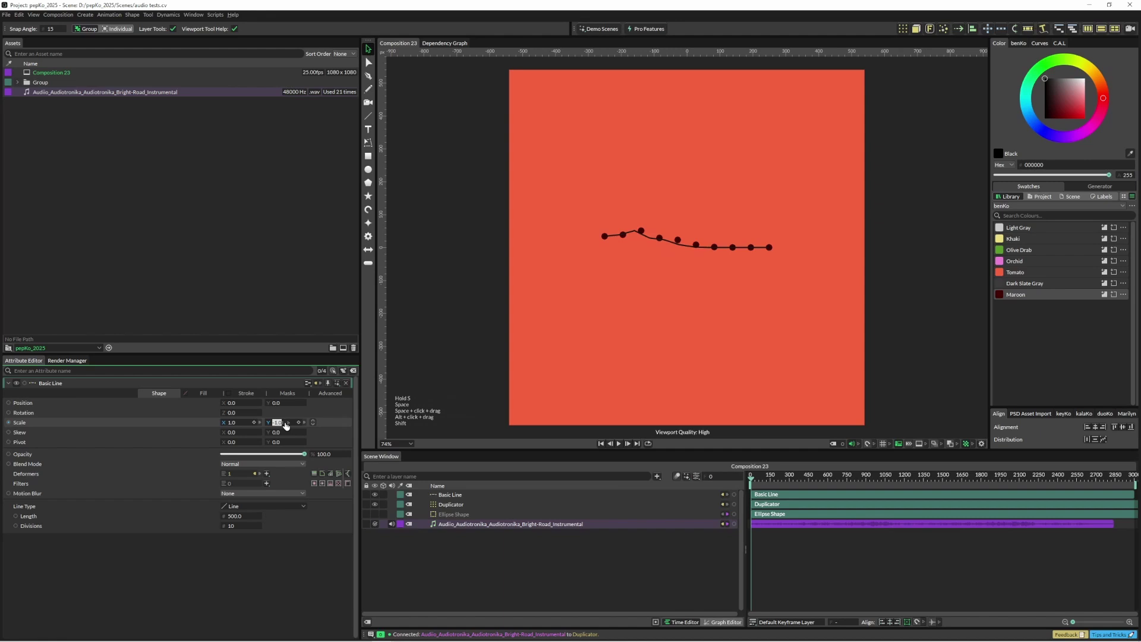
{"action": "key", "text": "Return"}
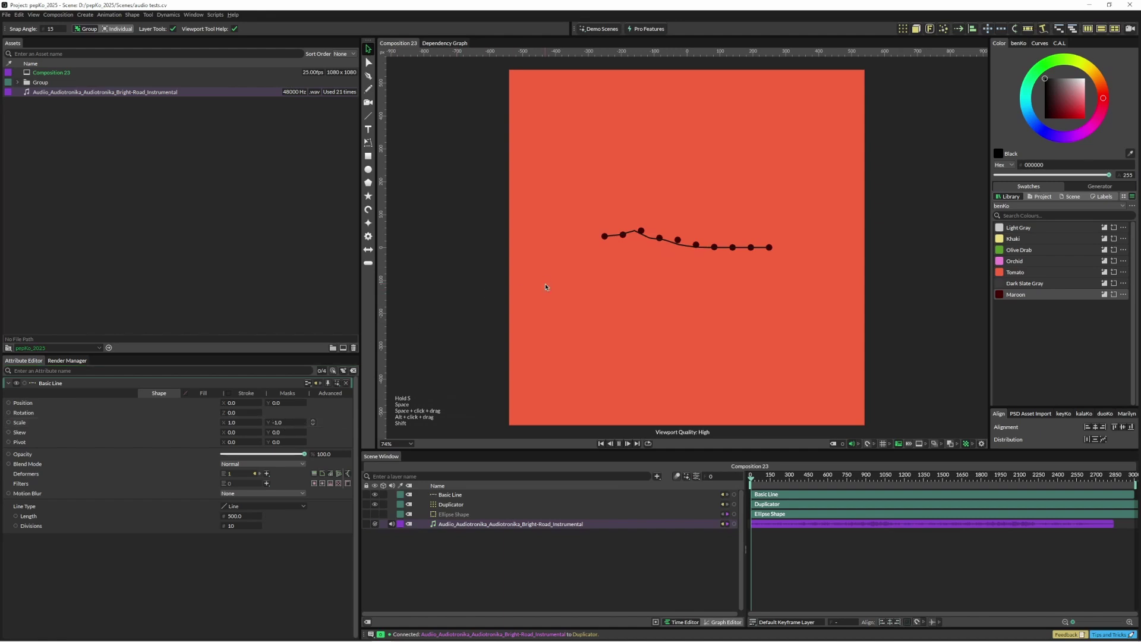
{"action": "key", "text": "space"}
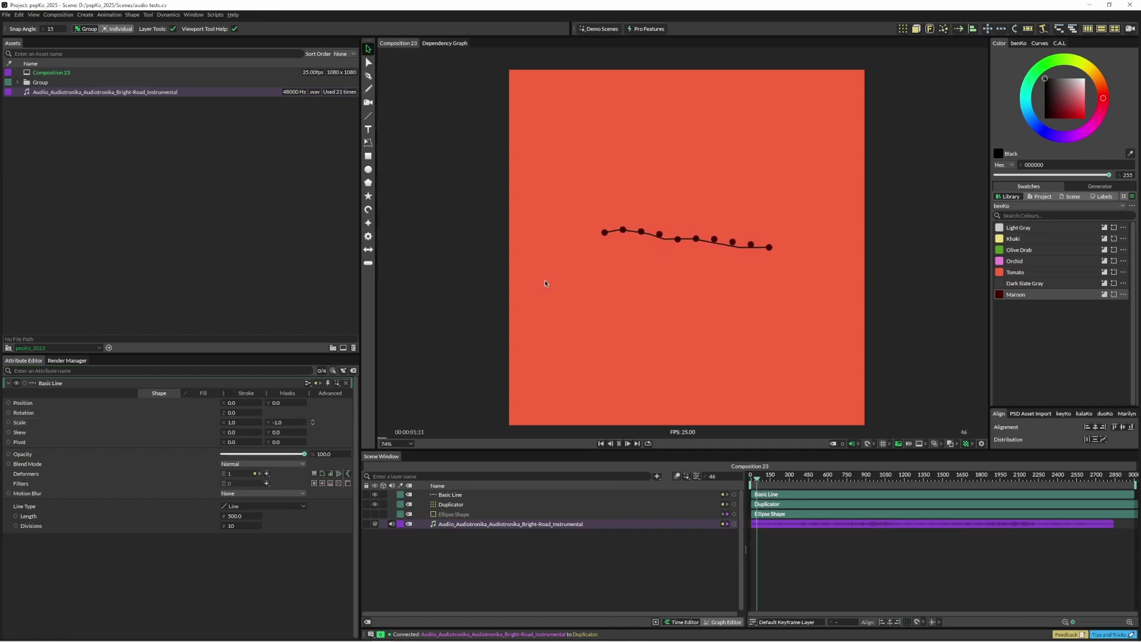
{"action": "key", "text": "space"}
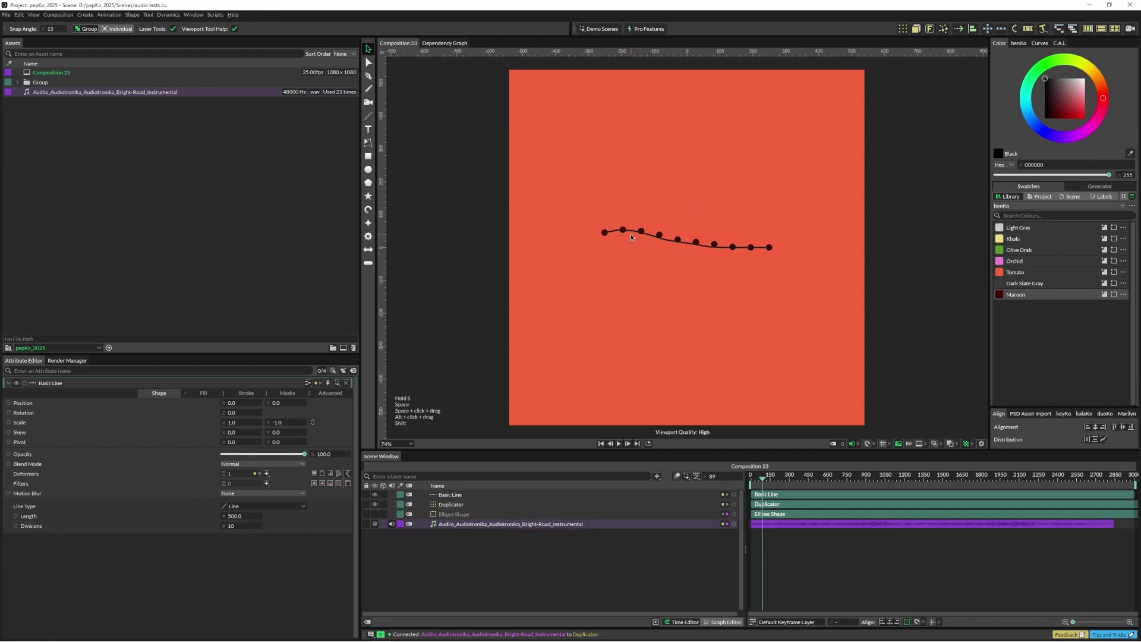
Replay the animation, then stop it with the audio layer's settings shown.
{"action": "key", "text": "space"}
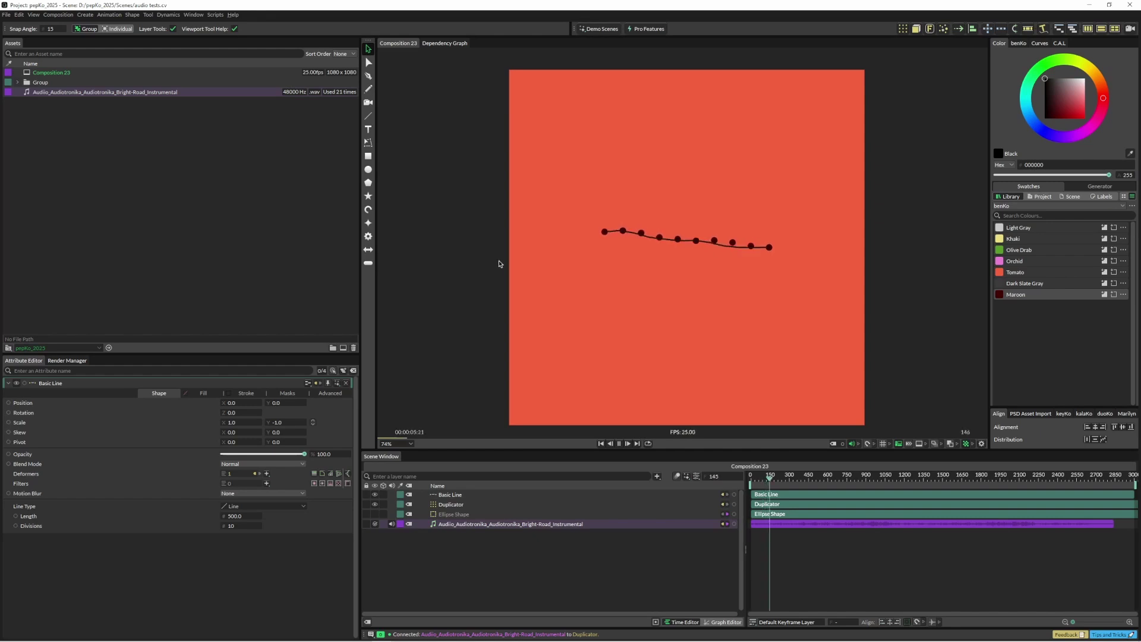
{"action": "left_click", "coordinate": [535, 524]}
{"action": "key", "text": "space"}
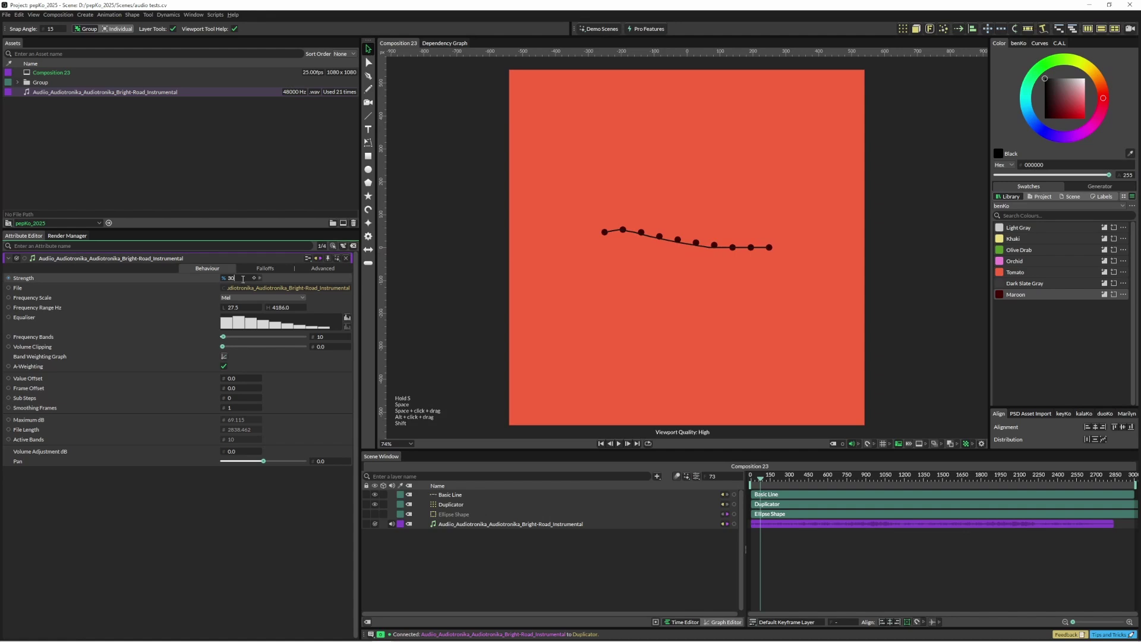
Set the audio layer's Strength to 300.0 and preview the stronger reaction.
{"action": "key", "text": "Return"}
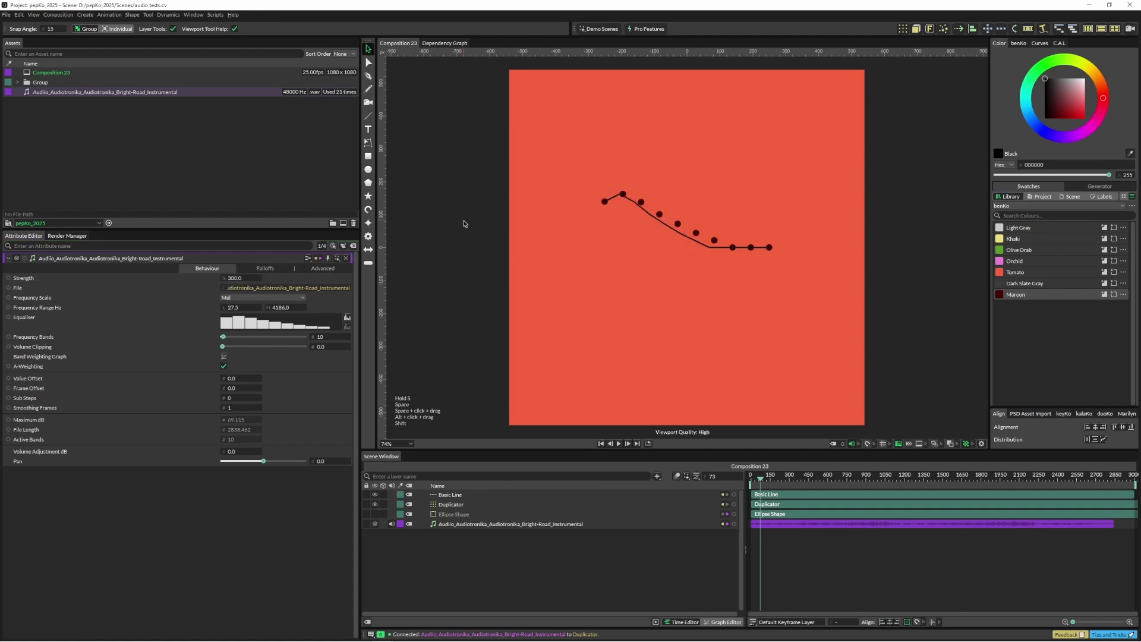
{"action": "key", "text": "space"}
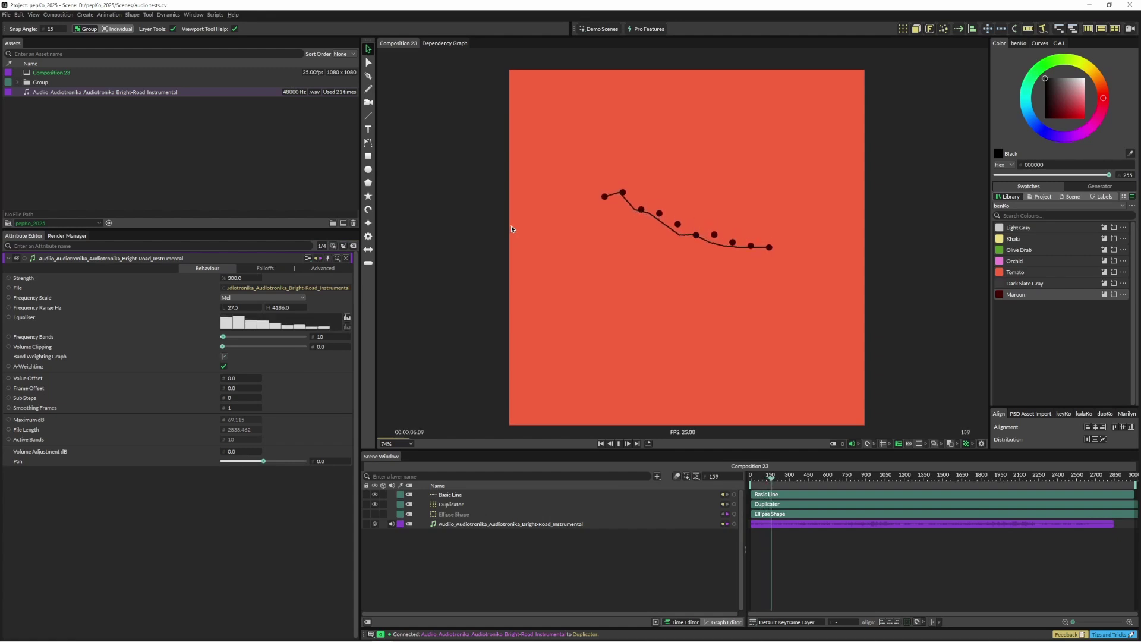
{"action": "key", "text": "space"}
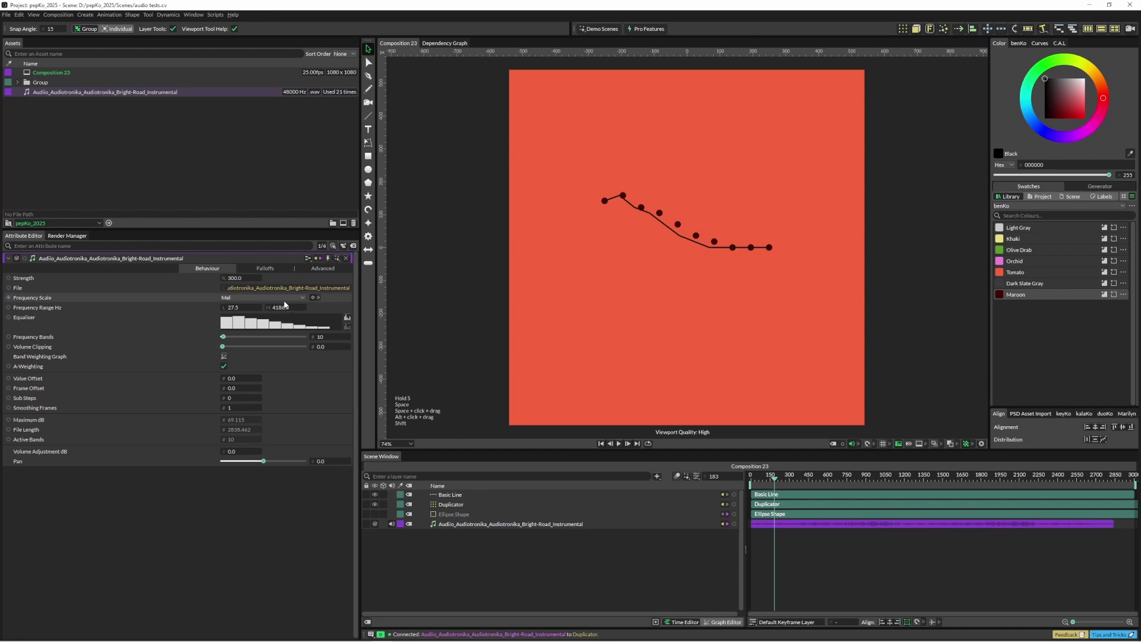
Add a Falloff to the audio effect and position its circle over the middle dots.
{"action": "left_click", "coordinate": [265, 269]}
{"action": "right_click", "coordinate": [253, 298]}
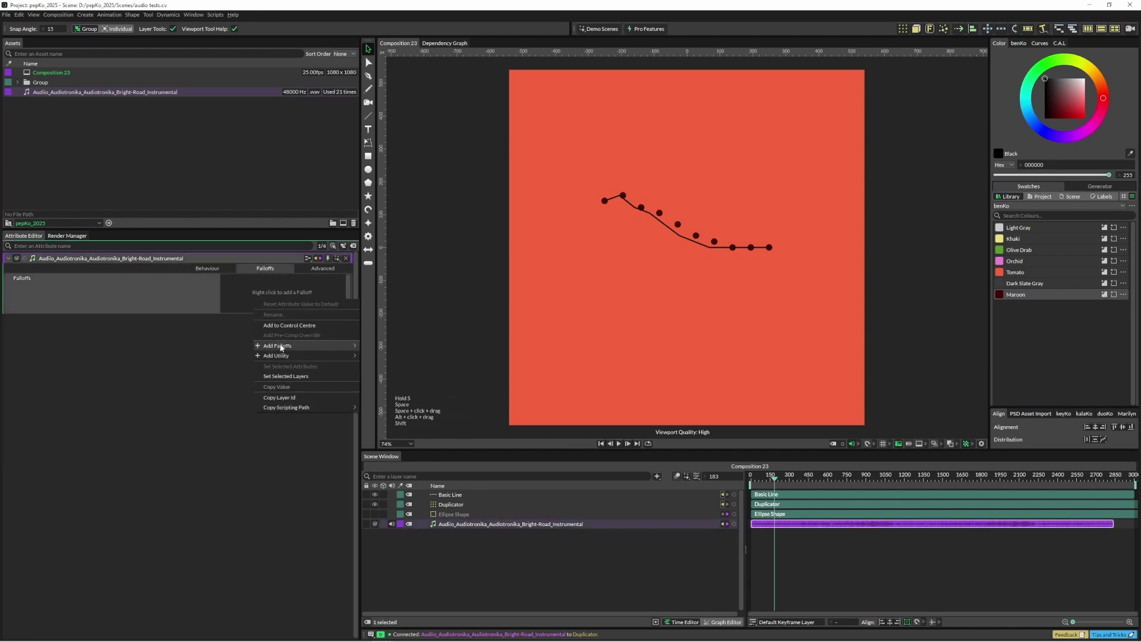
{"action": "mouse_move", "coordinate": [282, 347]}
{"action": "left_click", "coordinate": [395, 341]}
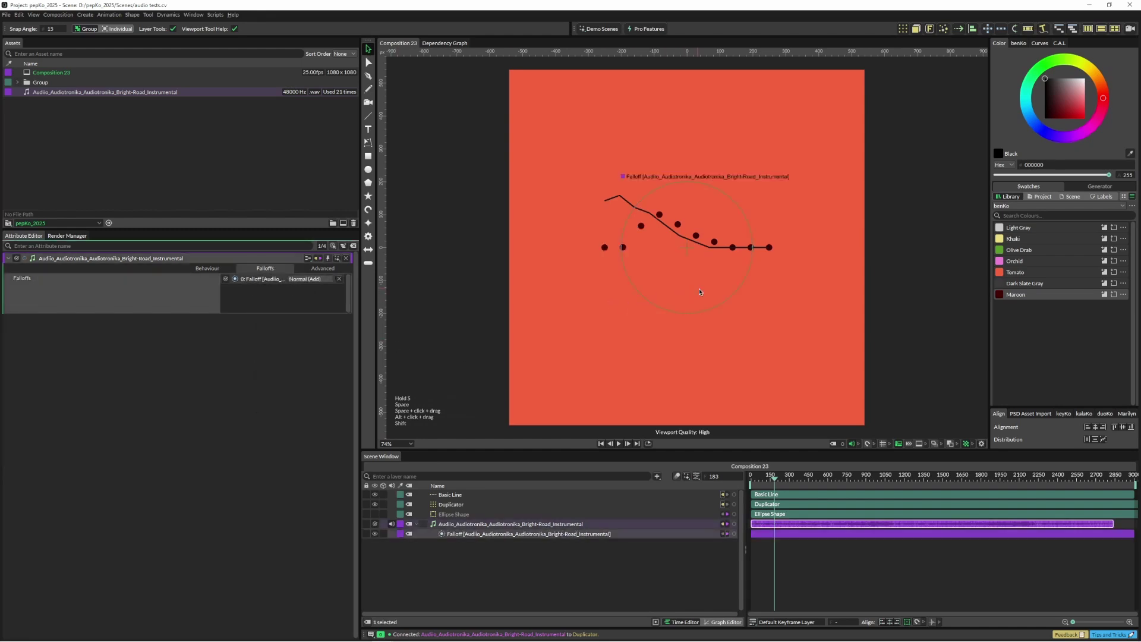
{"action": "mouse_move", "coordinate": [699, 288]}
{"action": "left_mouse_down"}
{"action": "mouse_move", "coordinate": [763, 326]}
{"action": "mouse_move", "coordinate": [657, 272]}
{"action": "mouse_move", "coordinate": [586, 278]}
{"action": "mouse_move", "coordinate": [797, 288]}
{"action": "mouse_move", "coordinate": [705, 286]}
{"action": "mouse_move", "coordinate": [632, 301]}
{"action": "mouse_move", "coordinate": [616, 299]}
{"action": "mouse_move", "coordinate": [717, 290]}
{"action": "mouse_move", "coordinate": [613, 276]}
{"action": "mouse_move", "coordinate": [748, 279]}
{"action": "mouse_move", "coordinate": [672, 277]}
{"action": "mouse_move", "coordinate": [698, 279]}
{"action": "mouse_move", "coordinate": [685, 279]}
{"action": "left_mouse_up"}
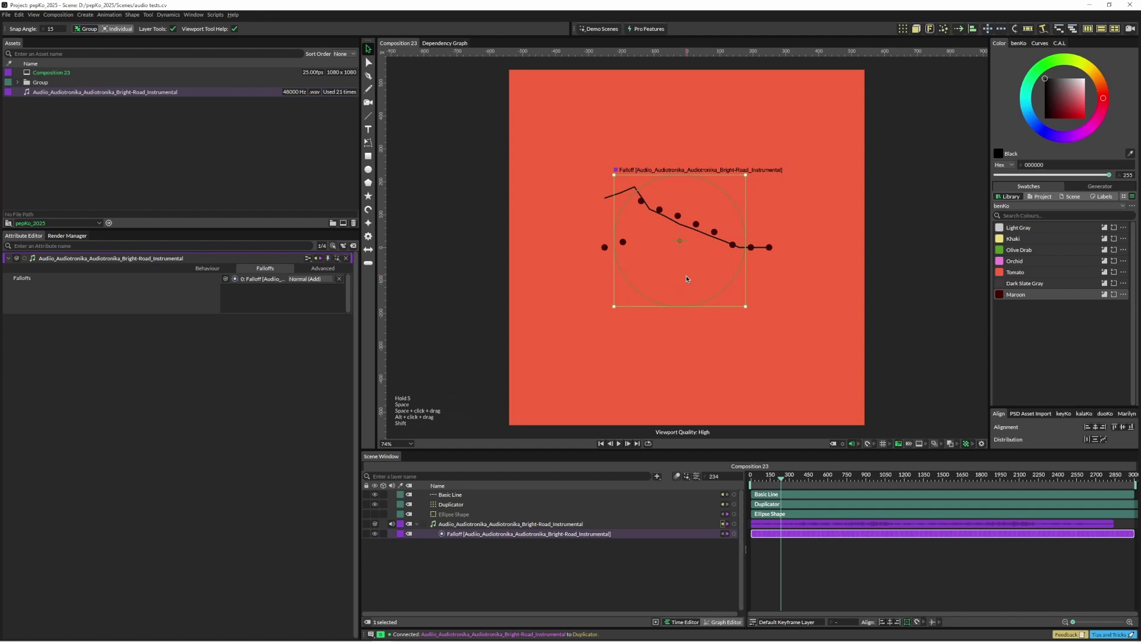
{"action": "mouse_move", "coordinate": [683, 275]}
{"action": "left_mouse_down"}
{"action": "mouse_move", "coordinate": [628, 338]}
{"action": "mouse_move", "coordinate": [698, 281]}
{"action": "mouse_move", "coordinate": [704, 258]}
{"action": "mouse_move", "coordinate": [685, 288]}
{"action": "mouse_move", "coordinate": [679, 275]}
{"action": "mouse_move", "coordinate": [682, 289]}
{"action": "mouse_move", "coordinate": [677, 269]}
{"action": "mouse_move", "coordinate": [737, 263]}
{"action": "mouse_move", "coordinate": [683, 282]}
{"action": "left_mouse_up"}
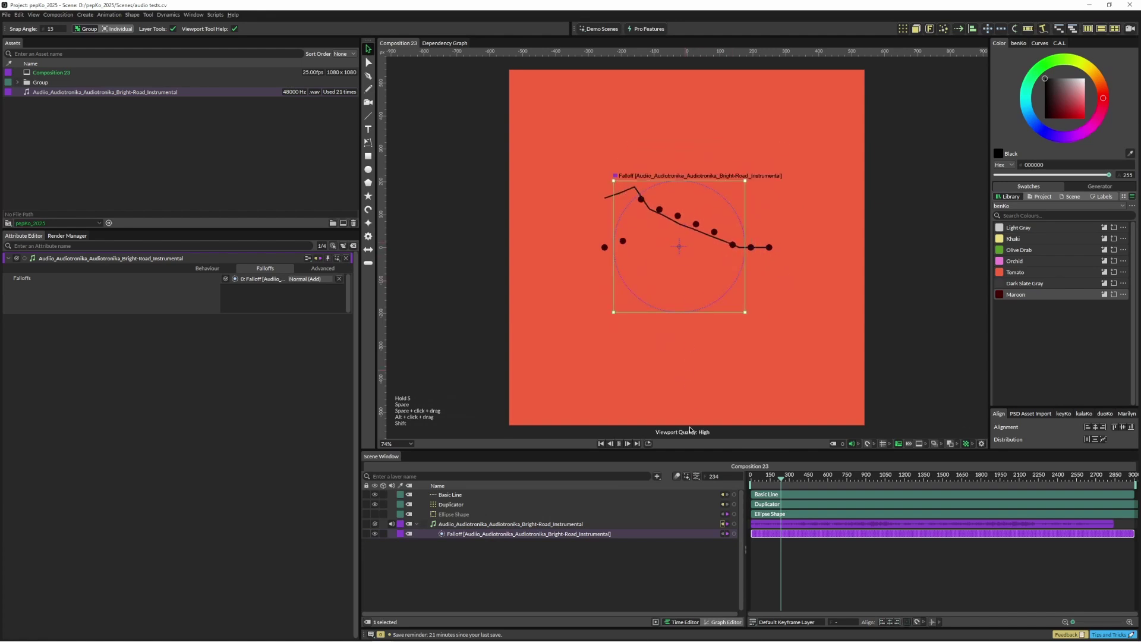
Add a Points to Path layer with Sub-Mesh point source fed by the Duplicator.
{"action": "left_click", "coordinate": [657, 477]}
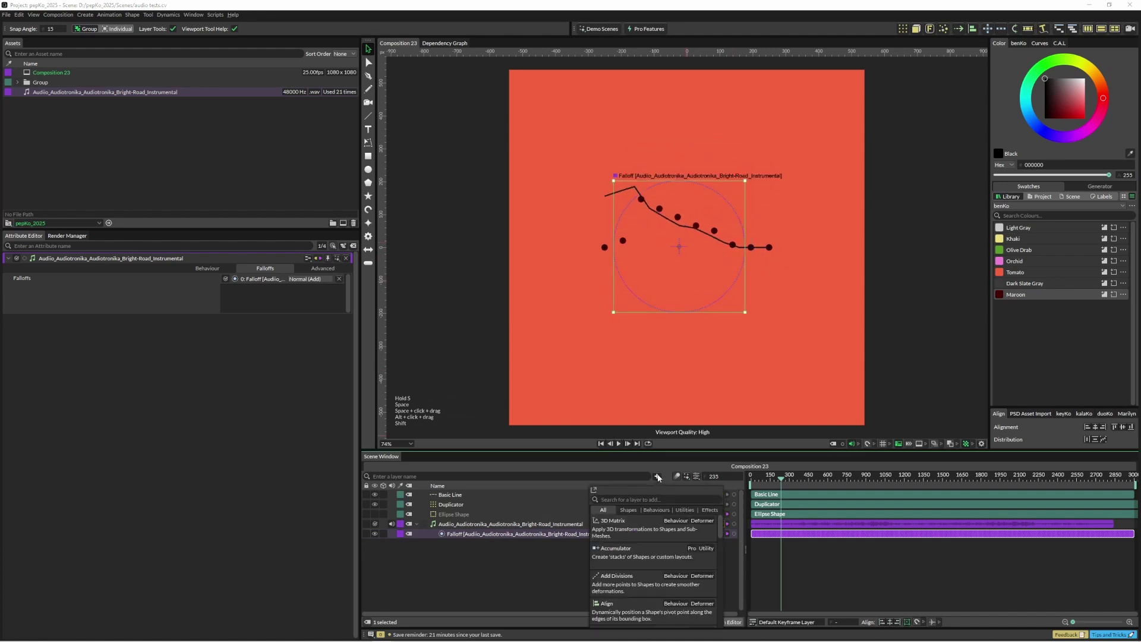
{"action": "type", "text": "points"}
{"action": "key", "text": "Return"}
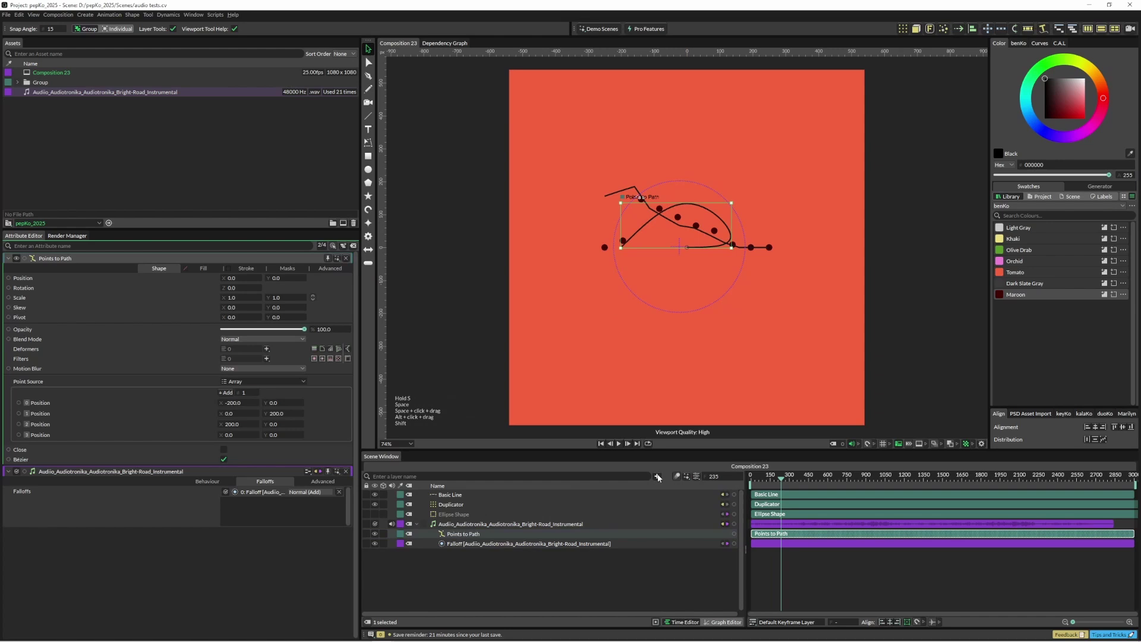
{"action": "left_click", "coordinate": [280, 386]}
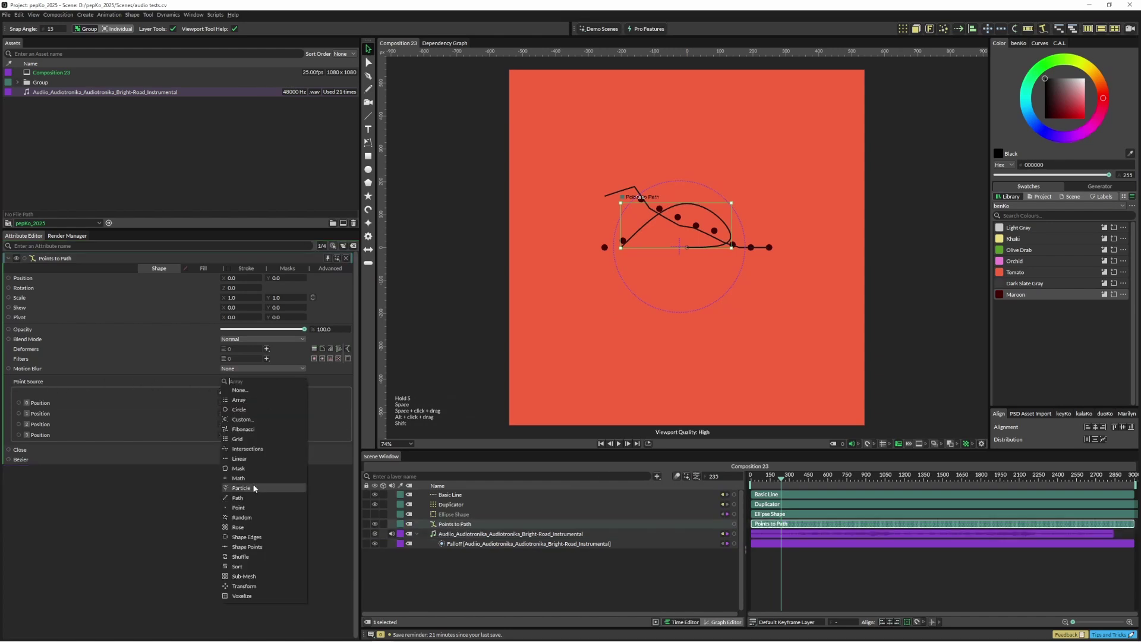
{"action": "left_click", "coordinate": [260, 576]}
{"action": "left_click_drag", "start_coordinate": [447, 505], "coordinate": [252, 391]}
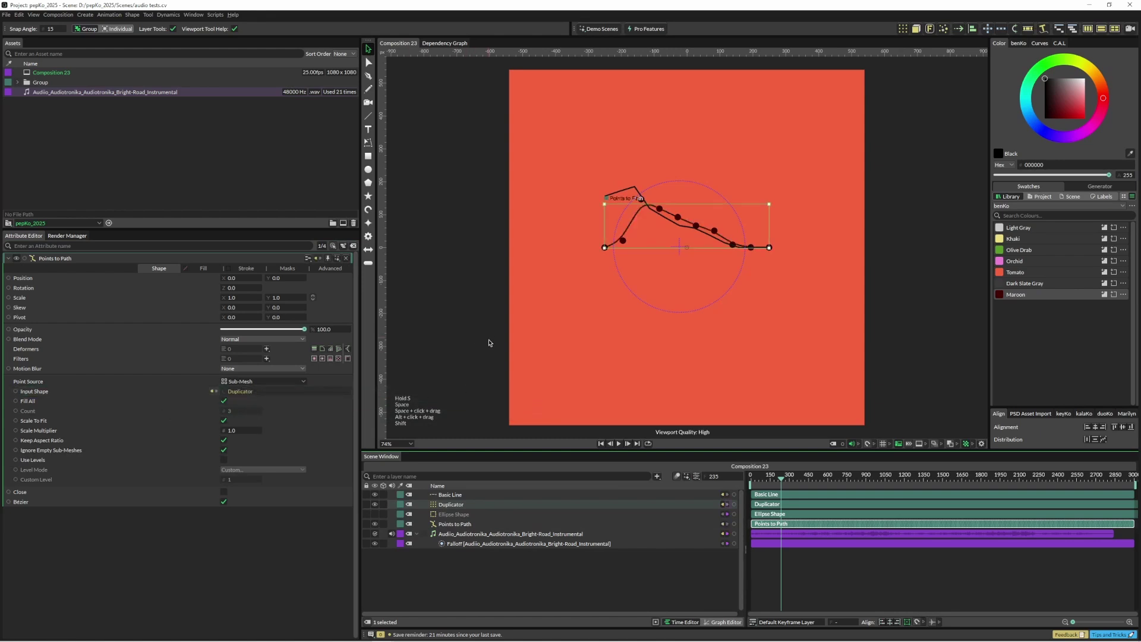
Hide the Basic Line layer and play the animation.
{"action": "left_click", "coordinate": [375, 495]}
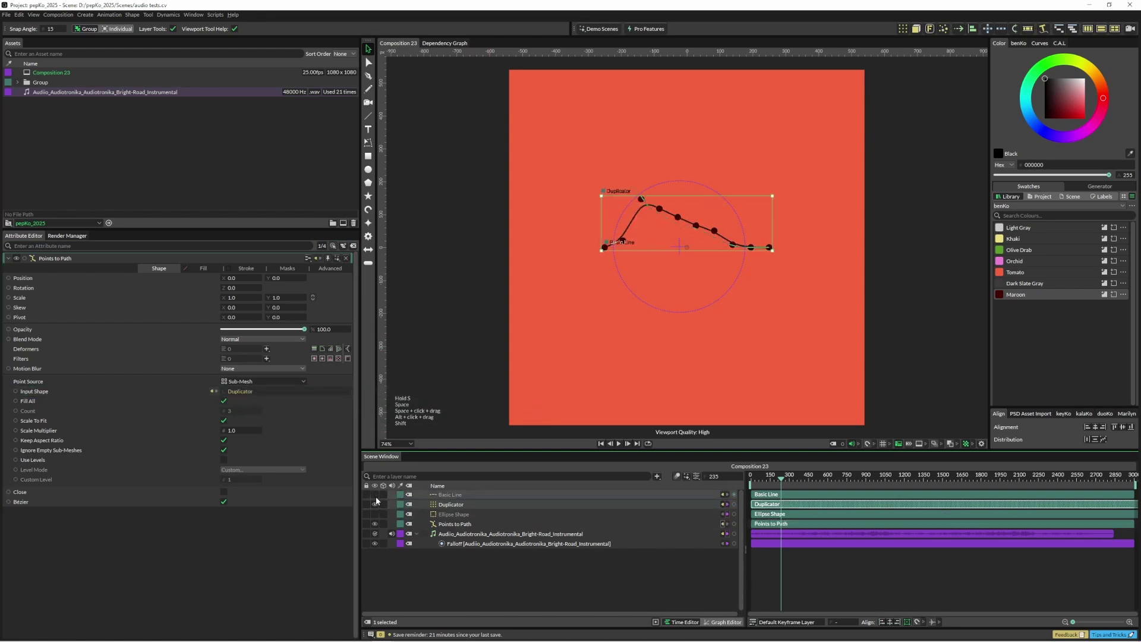
{"action": "left_click", "coordinate": [461, 335]}
{"action": "key", "text": "space"}
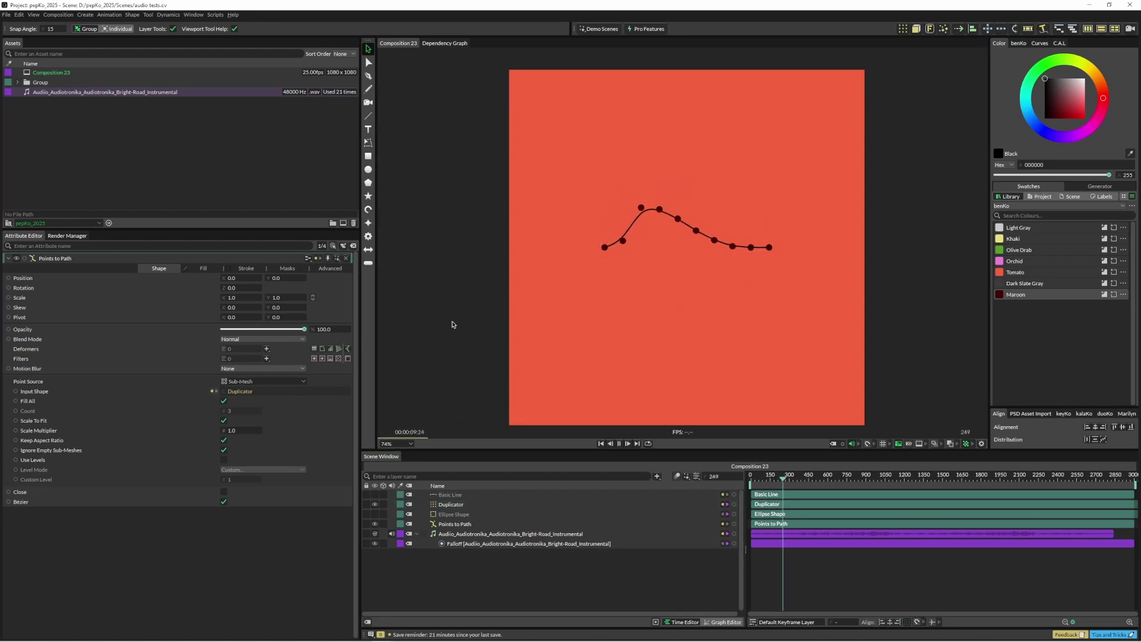
Stop playback, nudge the falloff circle, then delete the Falloff from the audio effect.
{"action": "key", "text": "space"}
{"action": "left_click", "coordinate": [512, 534]}
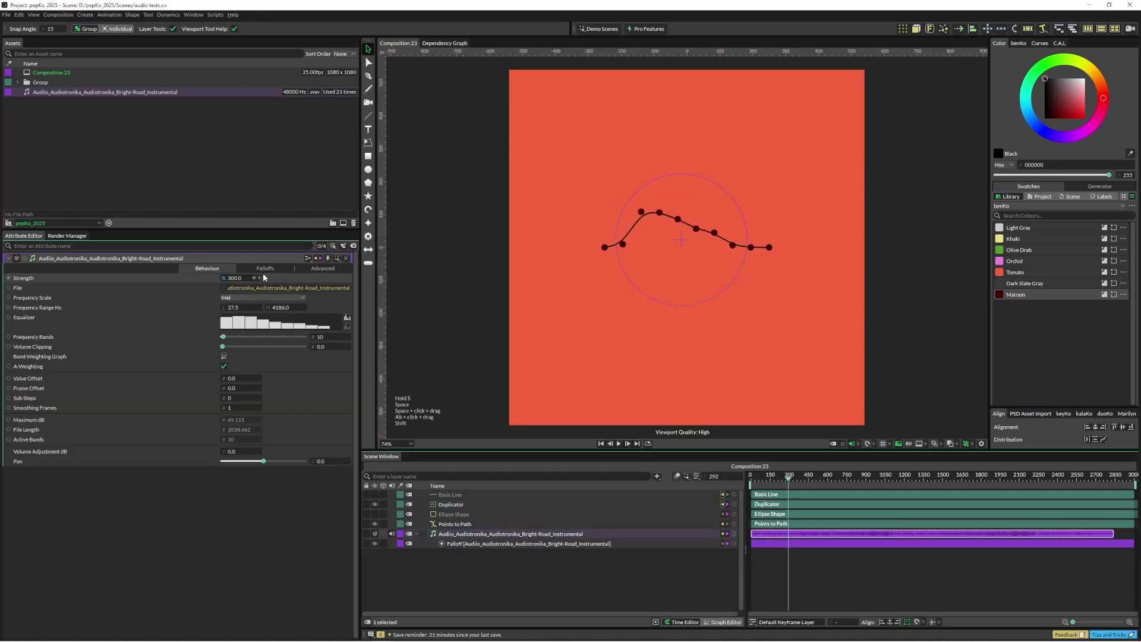
{"action": "left_click_drag", "start_coordinate": [701, 286], "coordinate": [679, 276]}
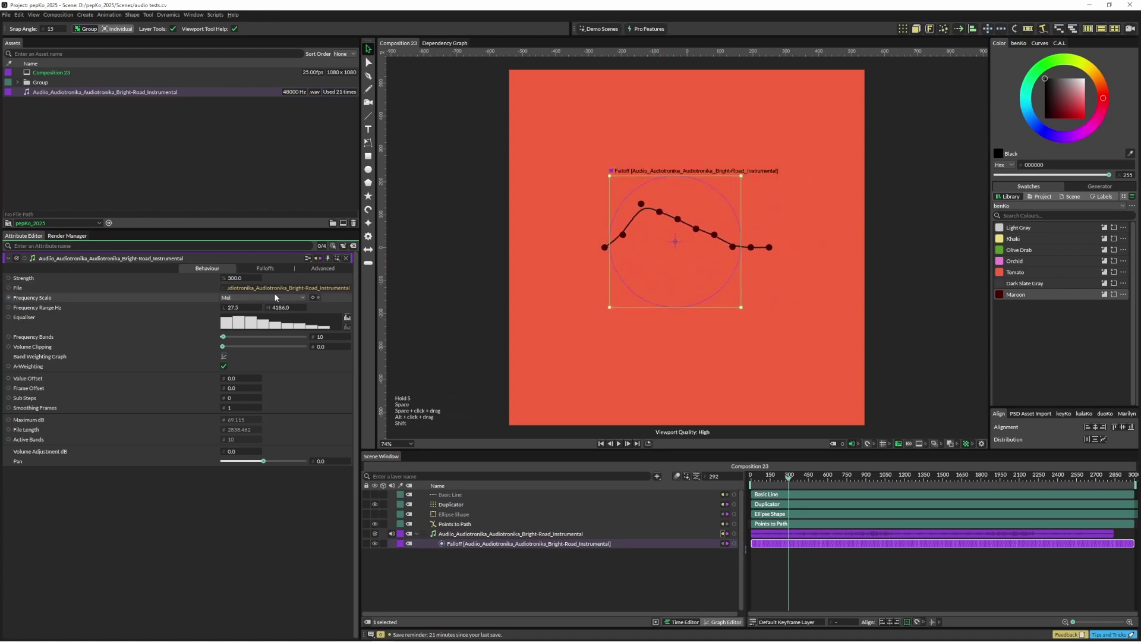
{"action": "left_click", "coordinate": [262, 269]}
{"action": "left_click", "coordinate": [339, 279]}
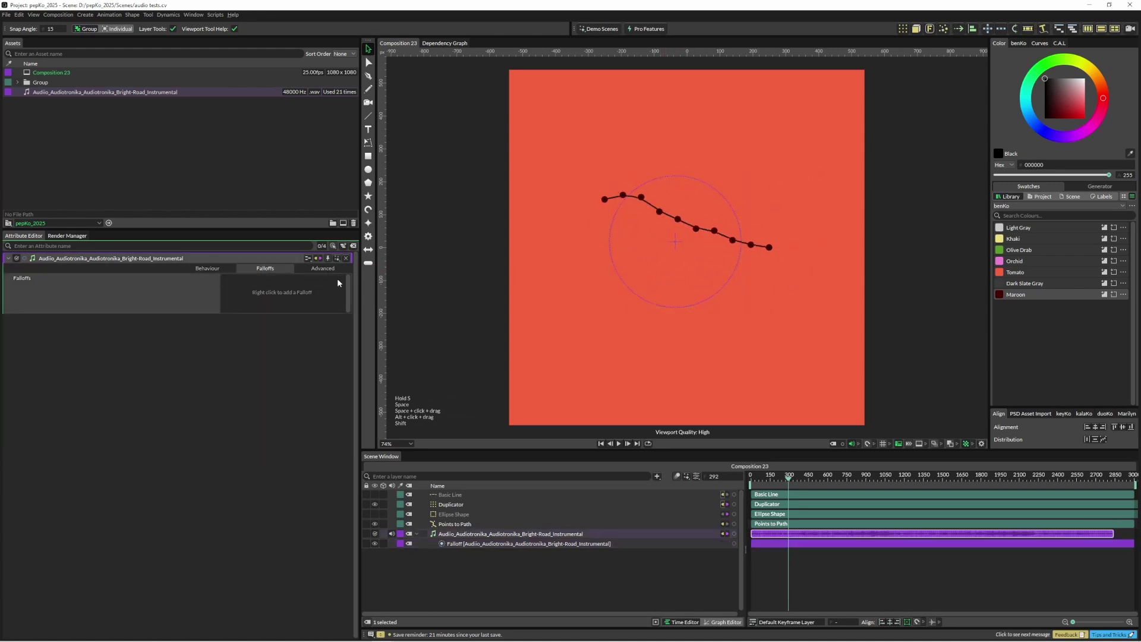
Toggle the low equaliser bands off and back on so all 10 bands are active.
{"action": "left_click", "coordinate": [202, 268]}
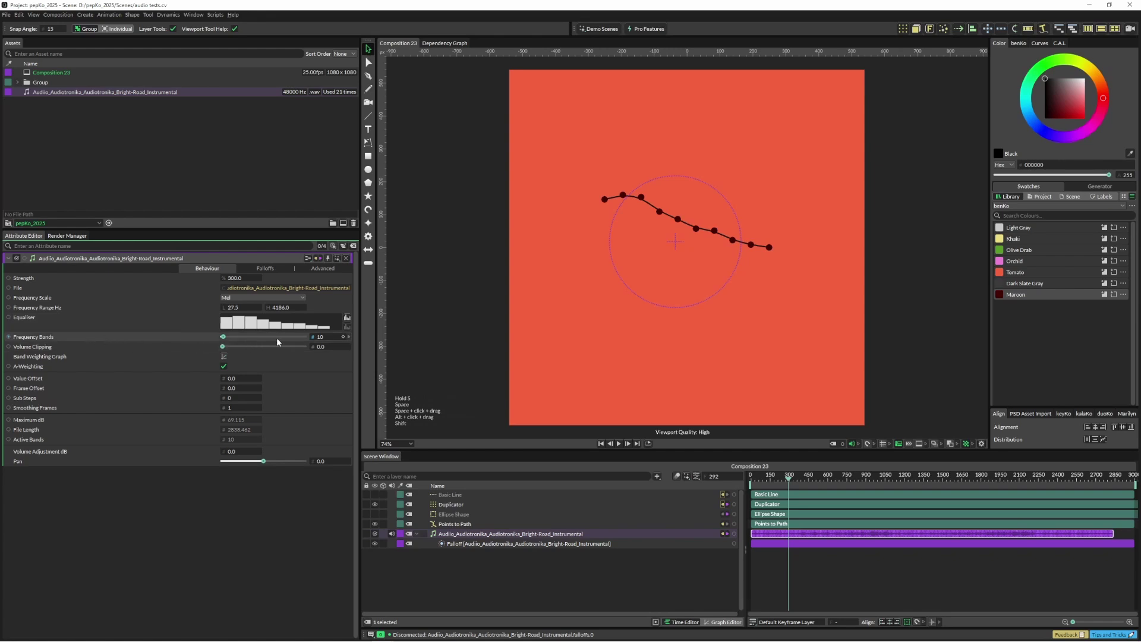
{"action": "left_click", "coordinate": [222, 326]}
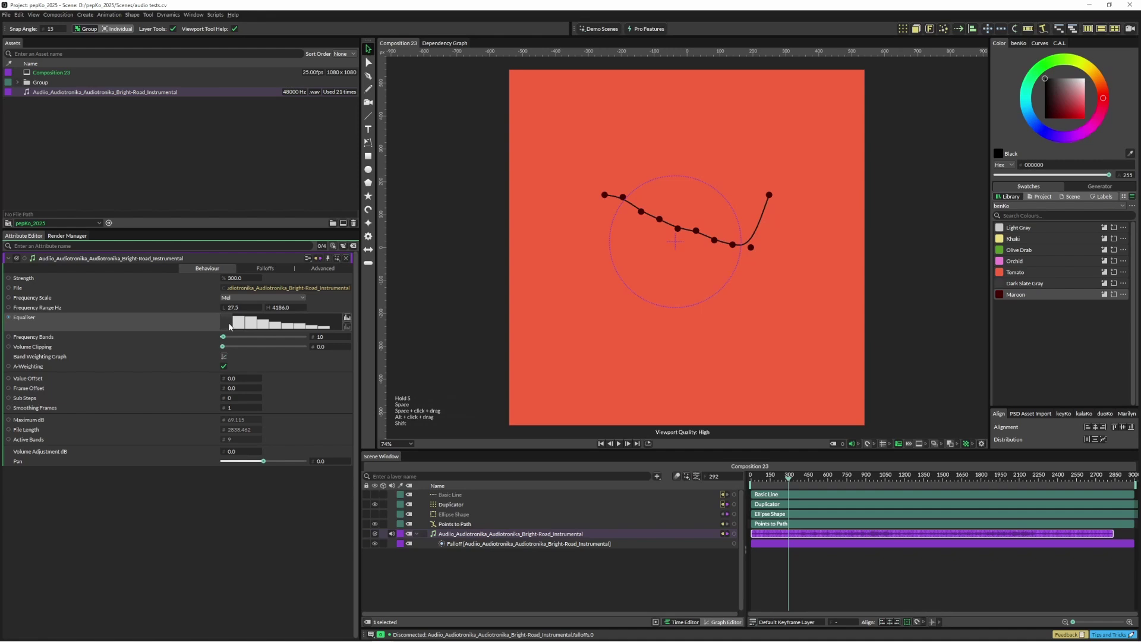
{"action": "left_click", "coordinate": [229, 326]}
{"action": "left_click", "coordinate": [229, 326]}
{"action": "left_click", "coordinate": [229, 326]}
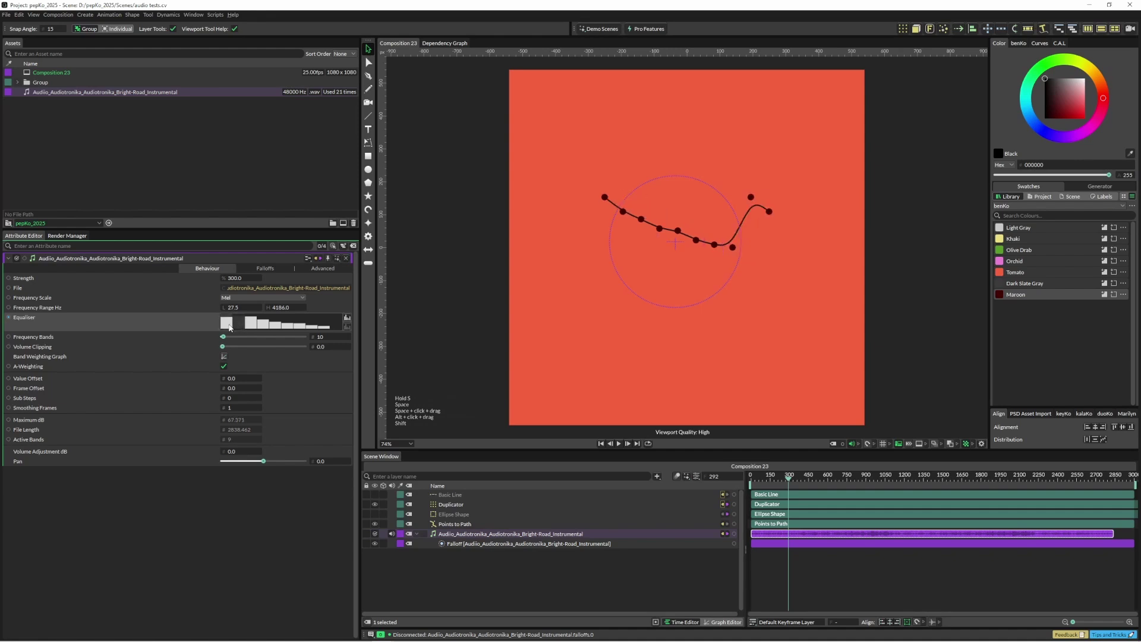
{"action": "mouse_move", "coordinate": [251, 326]}
{"action": "left_mouse_down"}
{"action": "mouse_move", "coordinate": [226, 326]}
{"action": "mouse_move", "coordinate": [235, 328]}
{"action": "left_mouse_up"}
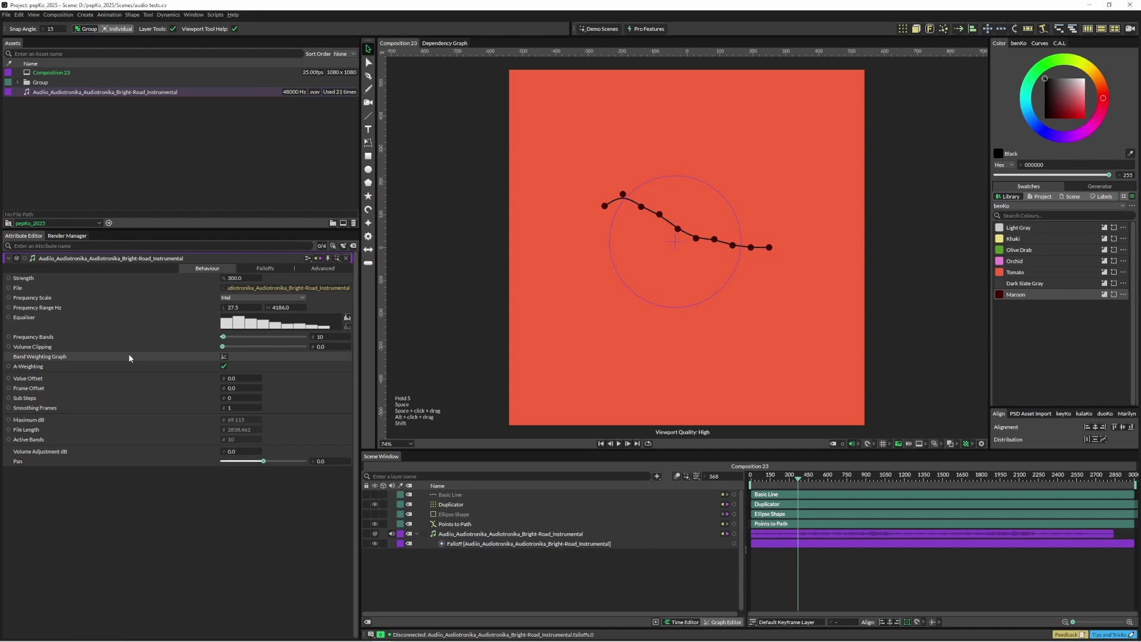
Drag the Falloff layer back into the audio layer's falloffs list and preview the bell curve.
{"action": "left_click", "coordinate": [224, 357]}
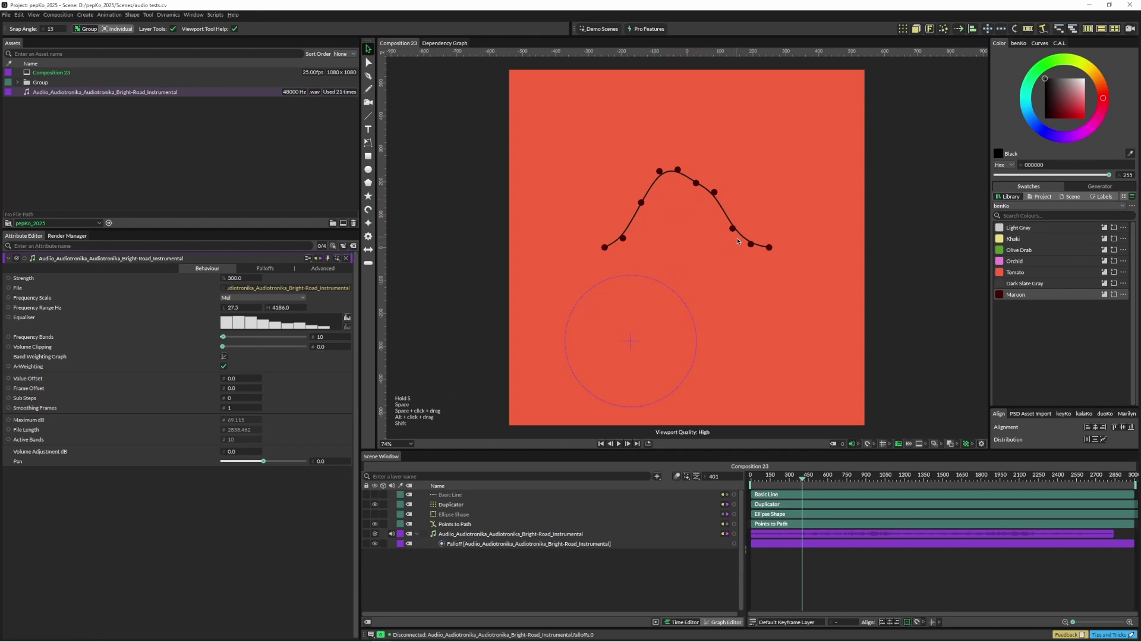
{"action": "left_click", "coordinate": [558, 303]}
{"action": "left_click", "coordinate": [266, 268]}
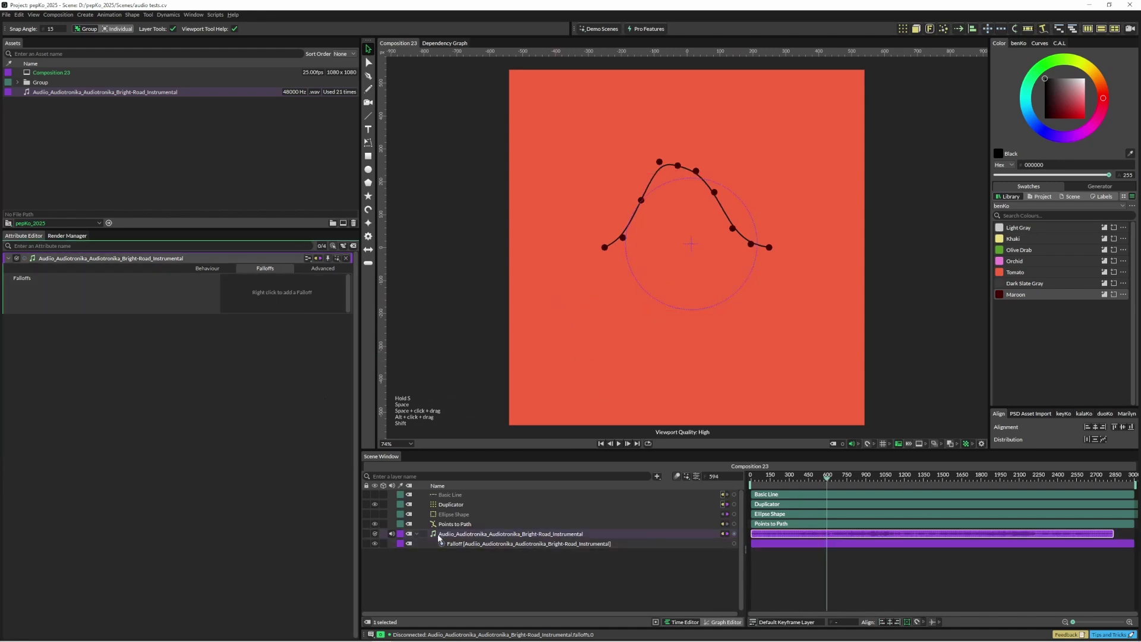
{"action": "left_click", "coordinate": [462, 545]}
{"action": "left_click_drag", "start_coordinate": [462, 544], "coordinate": [275, 305]}
{"action": "key", "text": "space"}
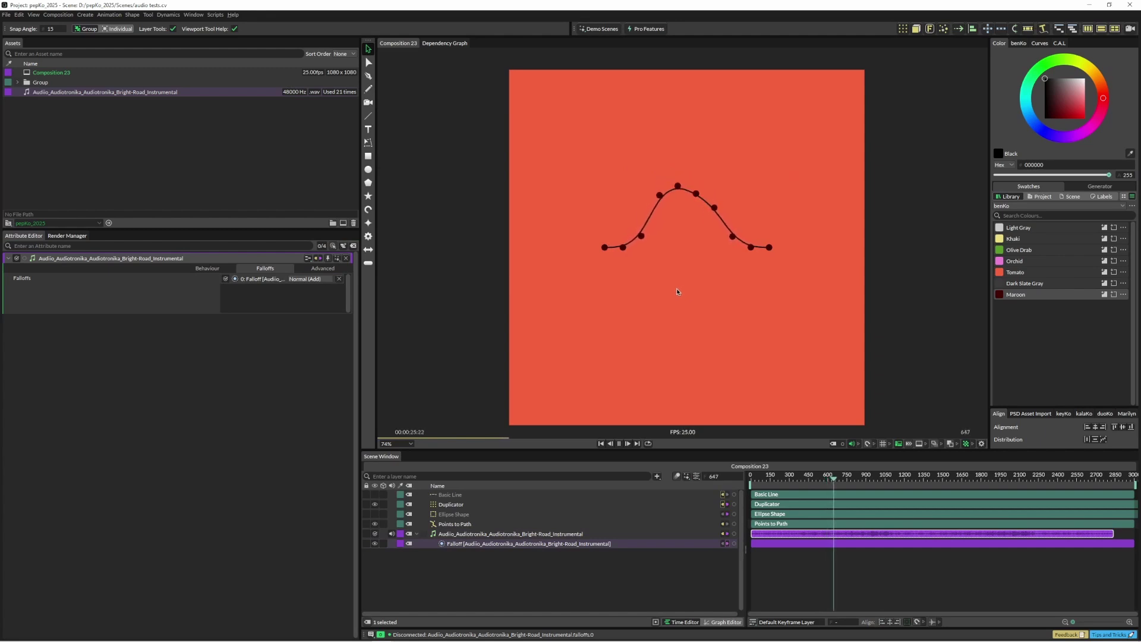
{"action": "key", "text": "space"}
{"action": "left_click", "coordinate": [419, 524]}
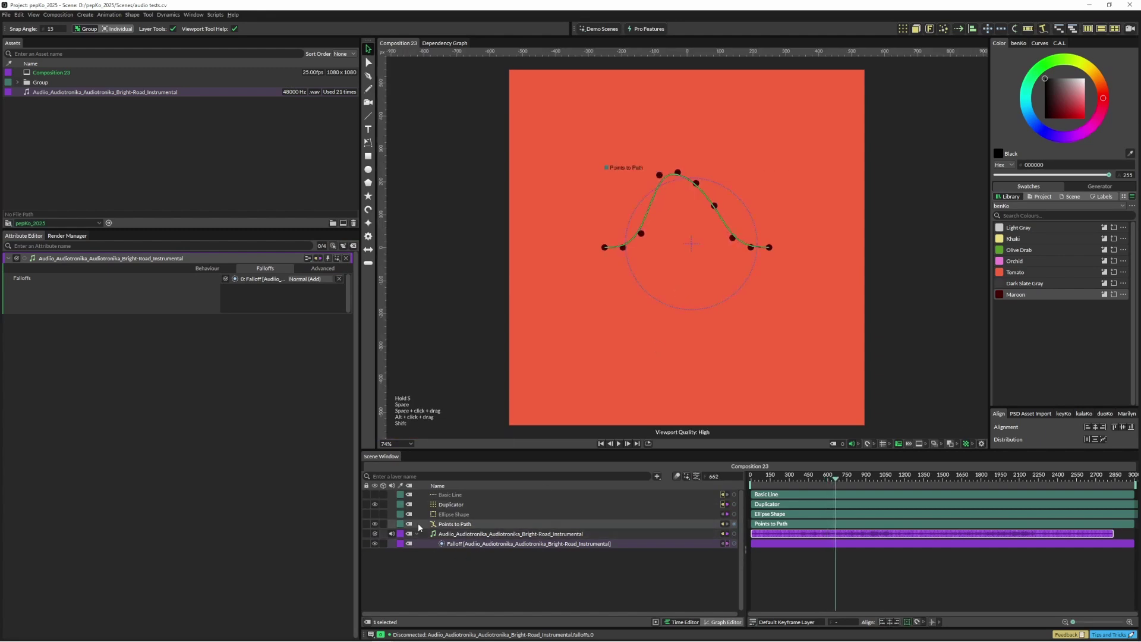
Hide the Duplicator dots and turn on a black fill for Points to Path.
{"action": "left_click", "coordinate": [374, 505]}
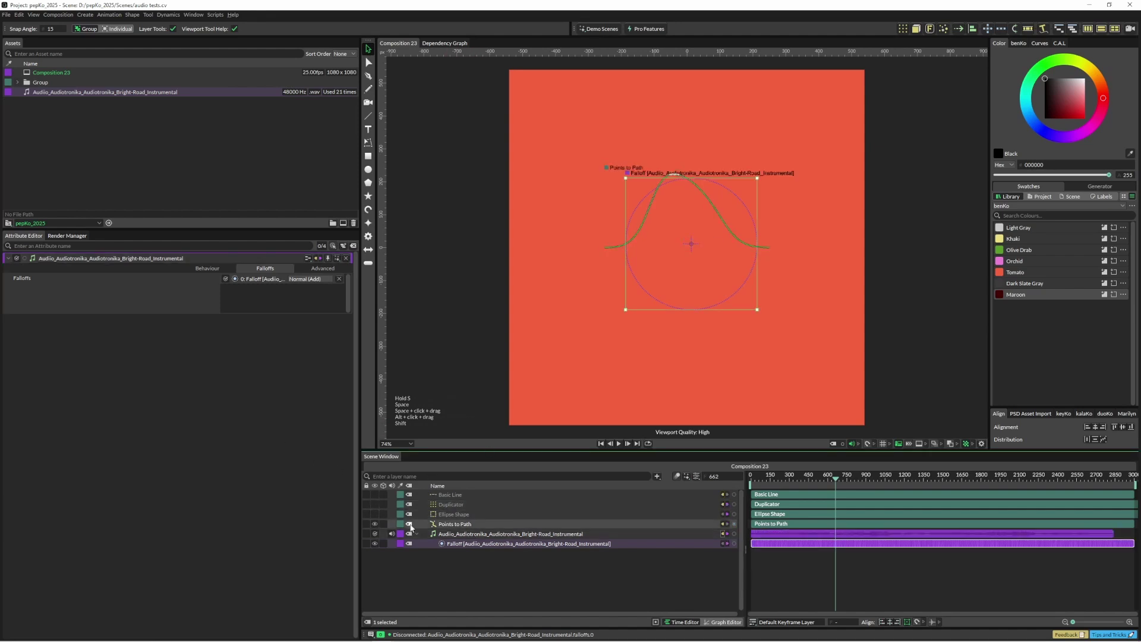
{"action": "left_click", "coordinate": [454, 524]}
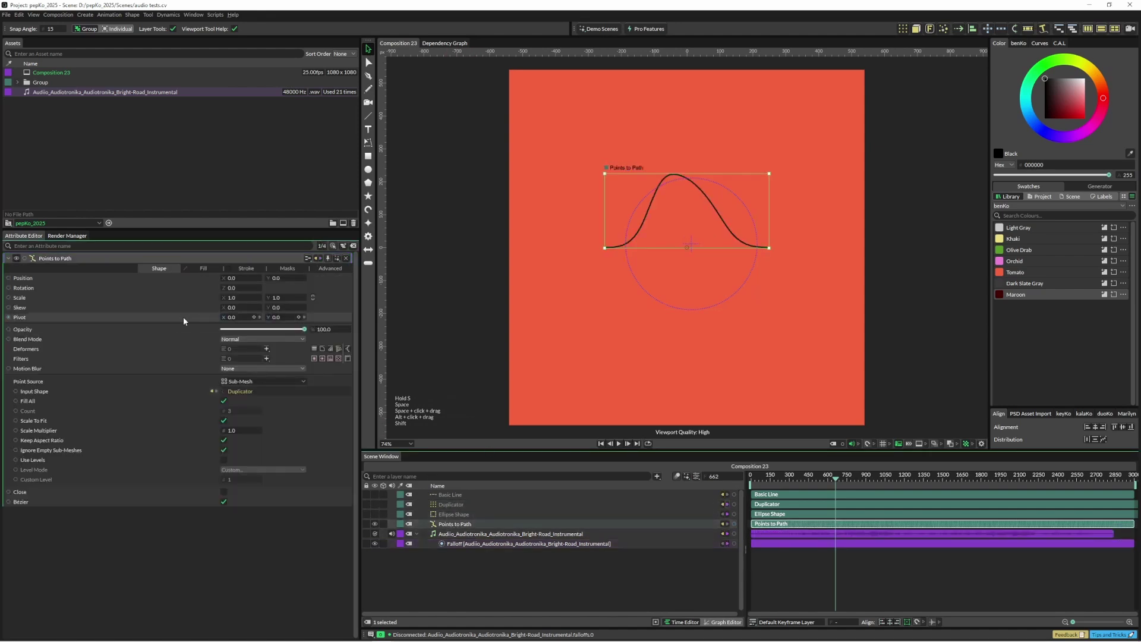
{"action": "left_click", "coordinate": [202, 269]}
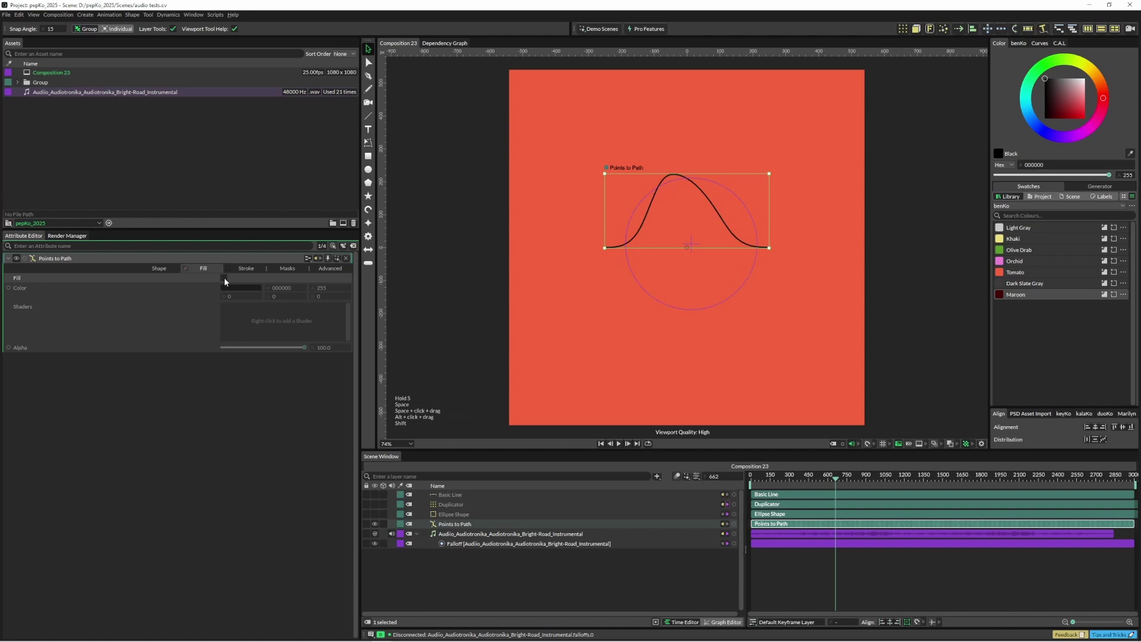
{"action": "left_click", "coordinate": [224, 277]}
Drive the fill colour with an Index To Color gradient ending in Tomato.
{"action": "right_click", "coordinate": [195, 287]}
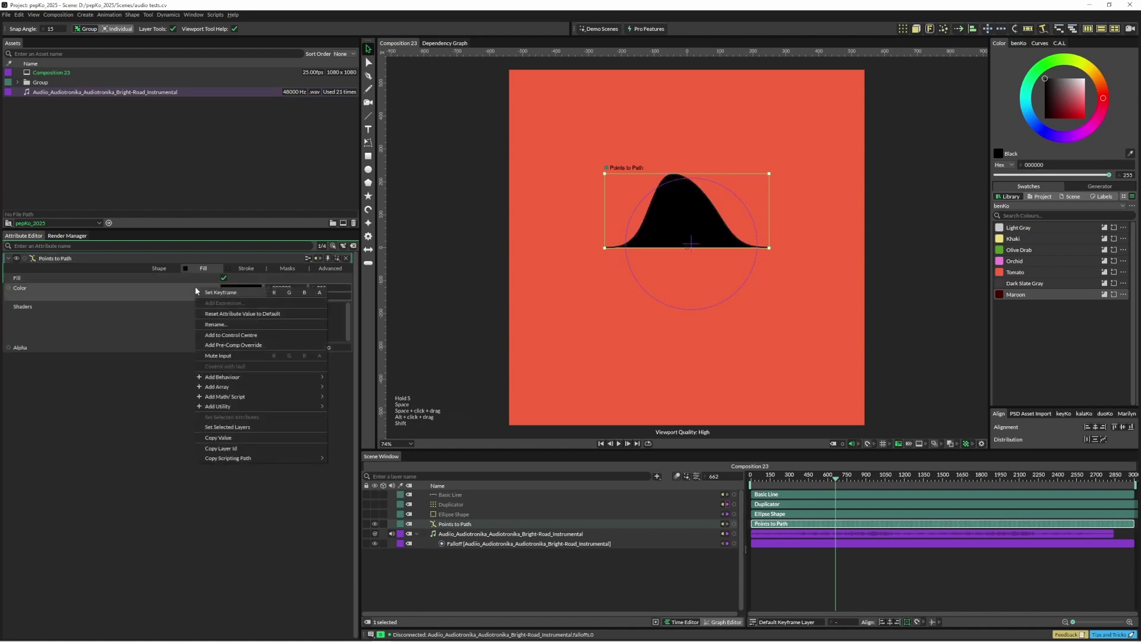
{"action": "mouse_move", "coordinate": [238, 407]}
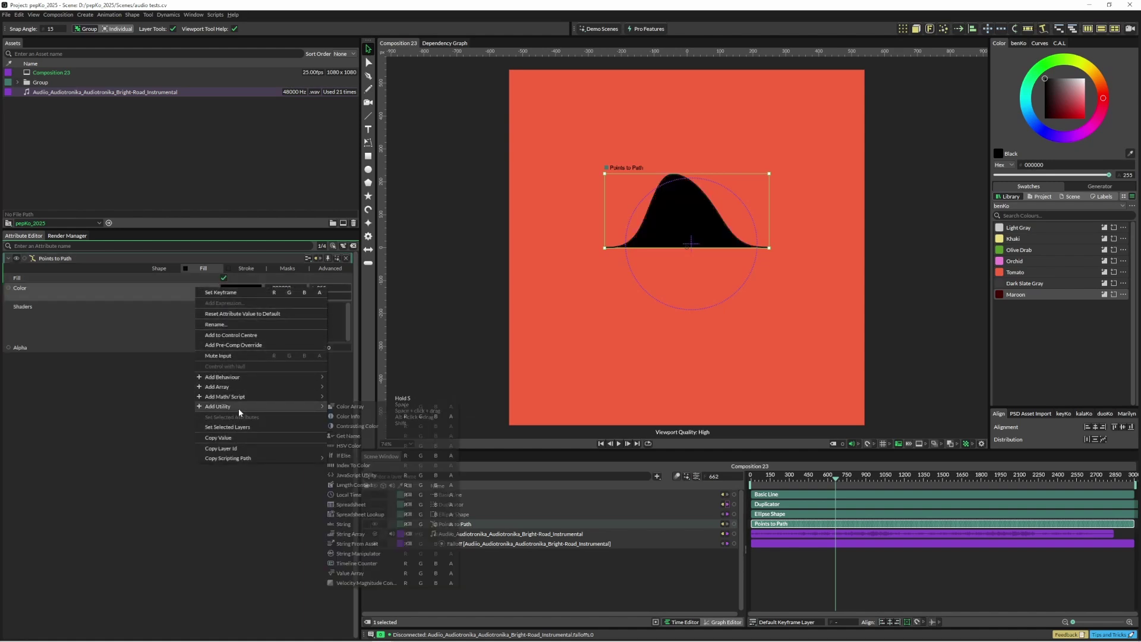
{"action": "left_click", "coordinate": [373, 466]}
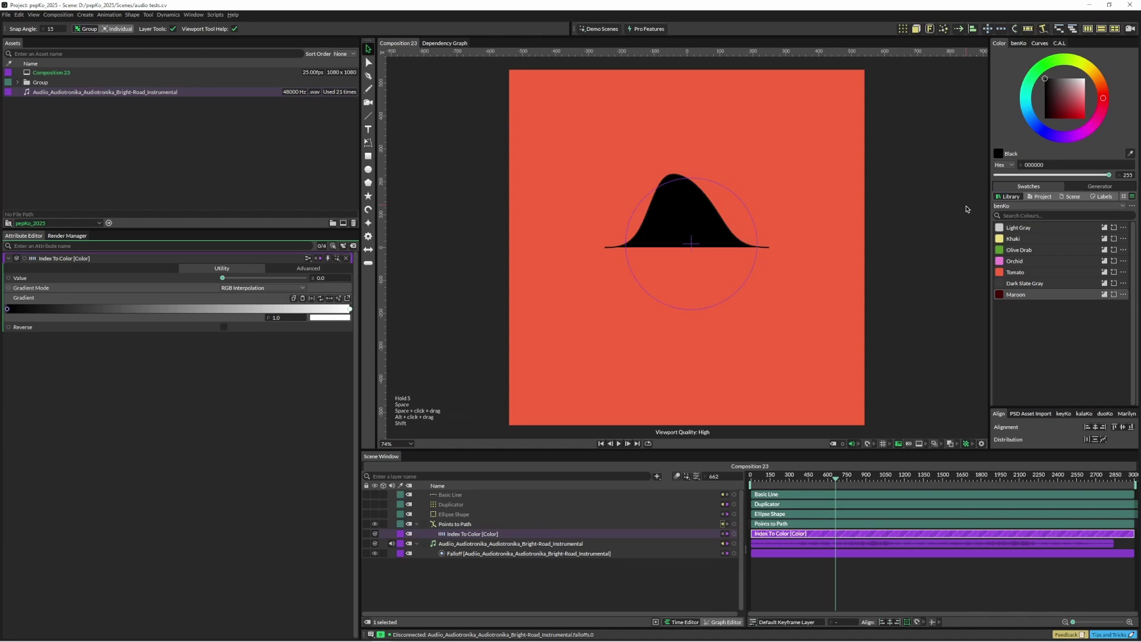
{"action": "left_click_drag", "start_coordinate": [998, 273], "coordinate": [383, 352]}
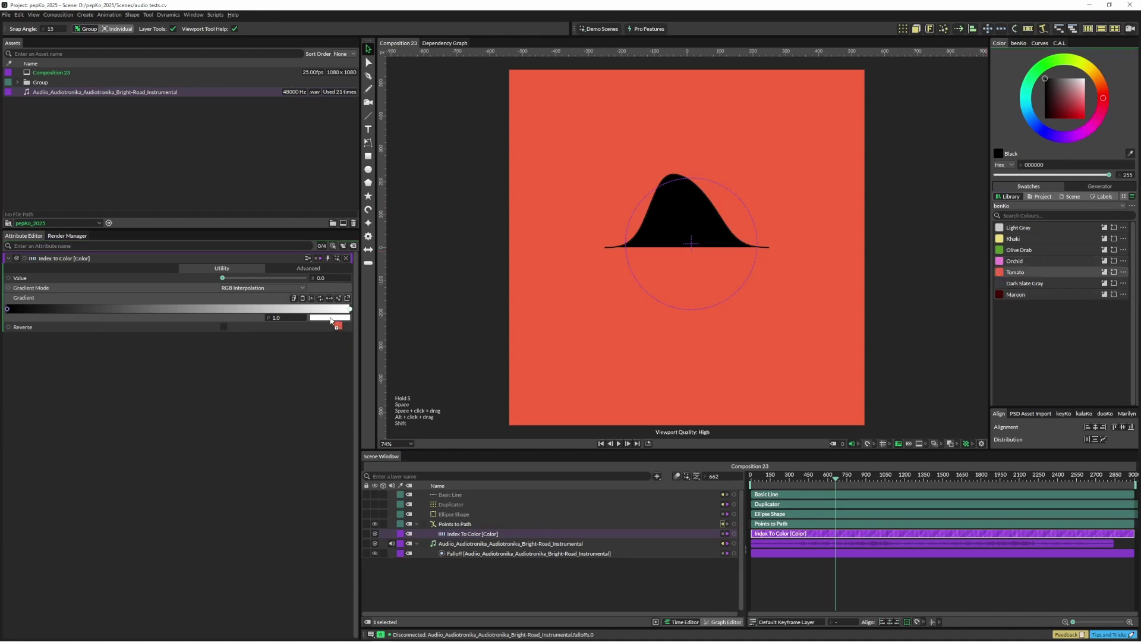
{"action": "left_click_drag", "start_coordinate": [331, 321], "coordinate": [330, 323]}
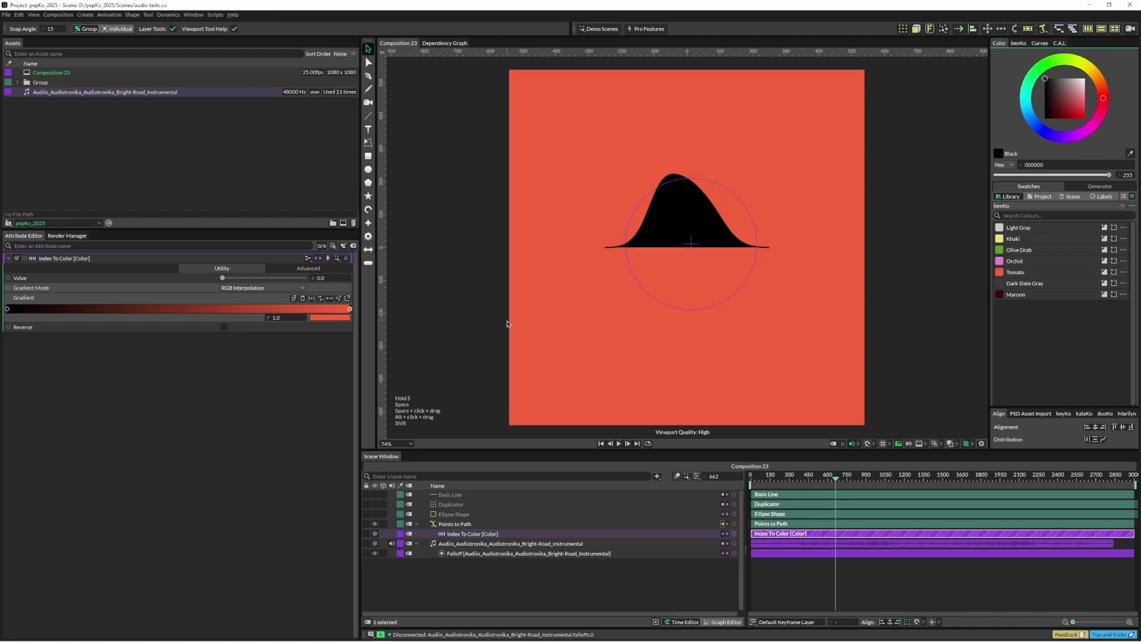
Delete Basic Line, preview, rewind to frame 0, and select Duplicator, Ellipse Shape and Points to Path.
{"action": "left_click", "coordinate": [434, 494]}
{"action": "key", "text": "Delete"}
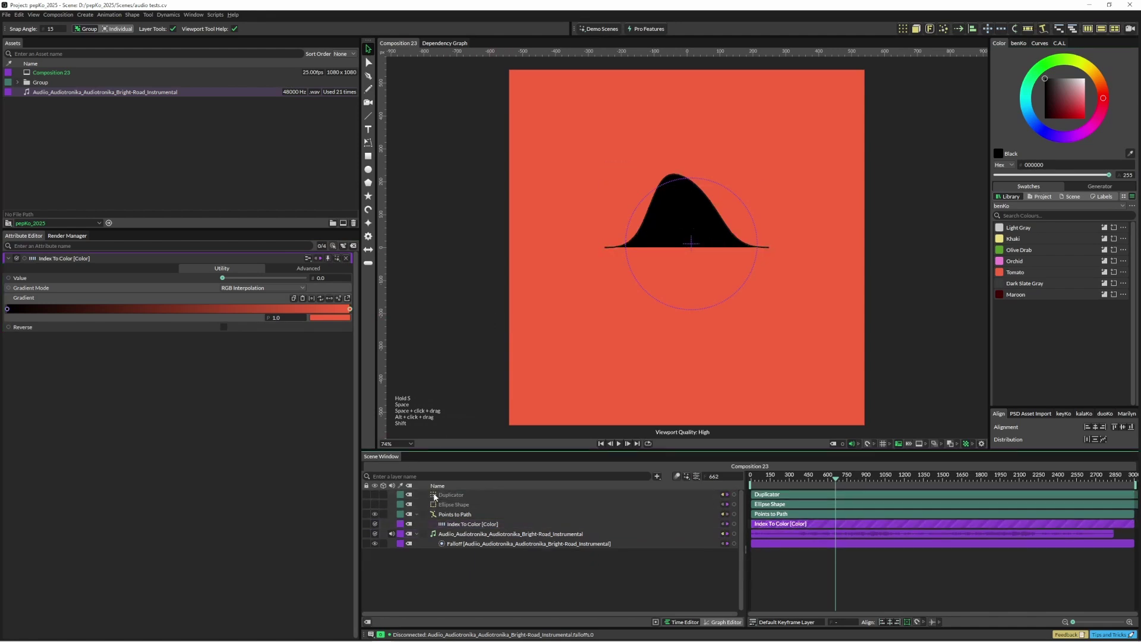
{"action": "key", "text": "space"}
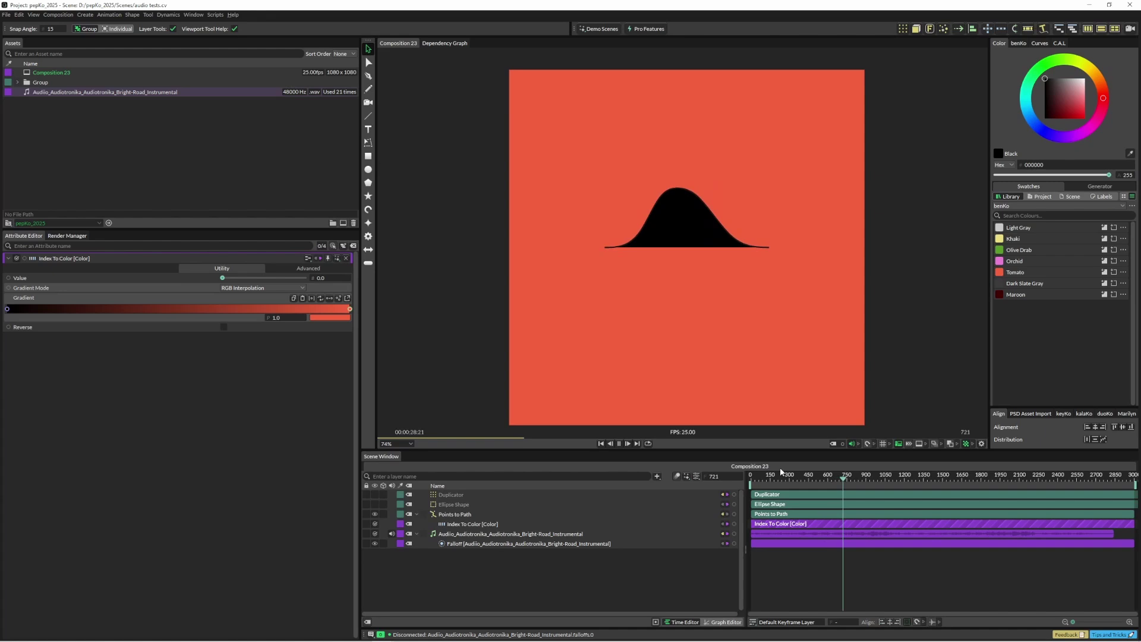
{"action": "key", "text": "space"}
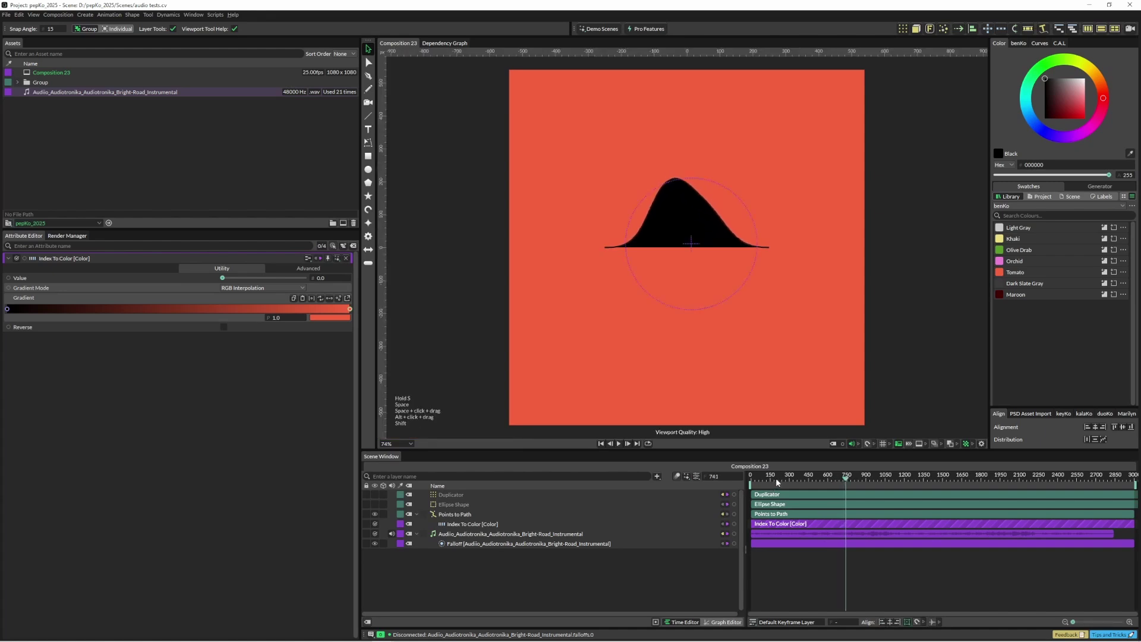
{"action": "left_click_drag", "start_coordinate": [776, 478], "coordinate": [644, 478]}
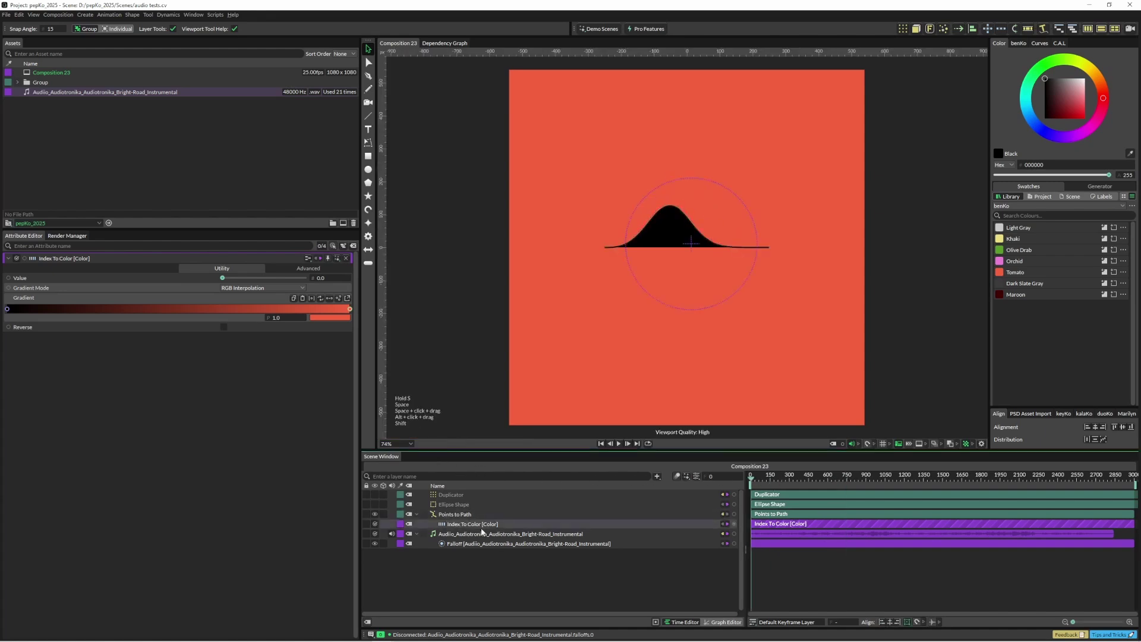
{"action": "left_click_drag", "start_coordinate": [454, 491], "coordinate": [443, 506]}
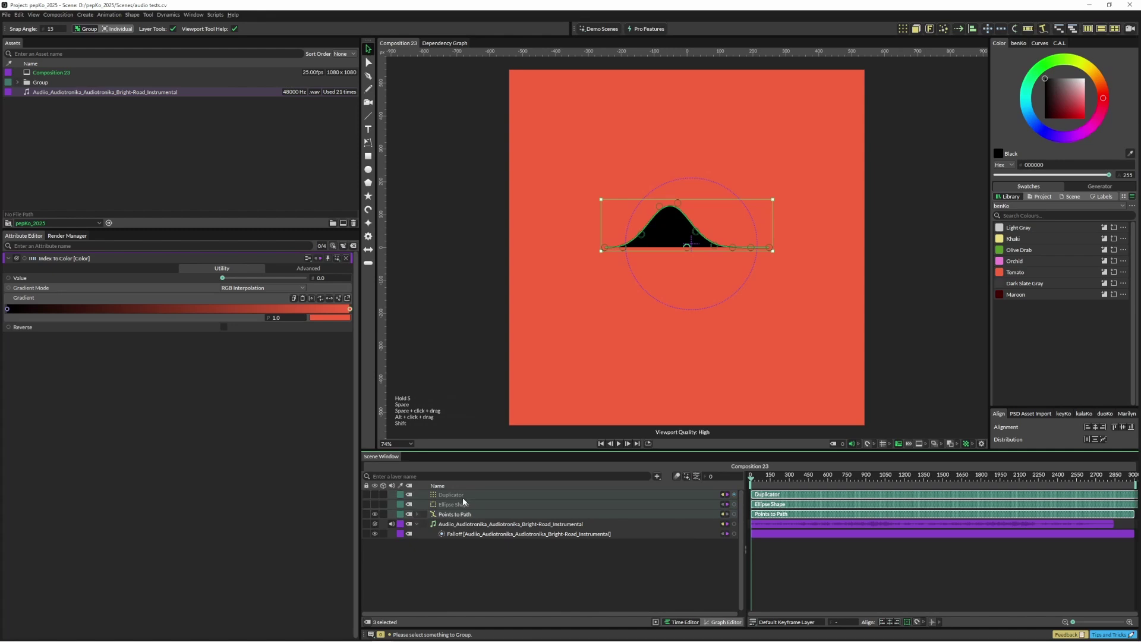
Group the three layers and repeat the Group with a Point-distributed Duplicator 2.
{"action": "key", "text": "ctrl+g"}
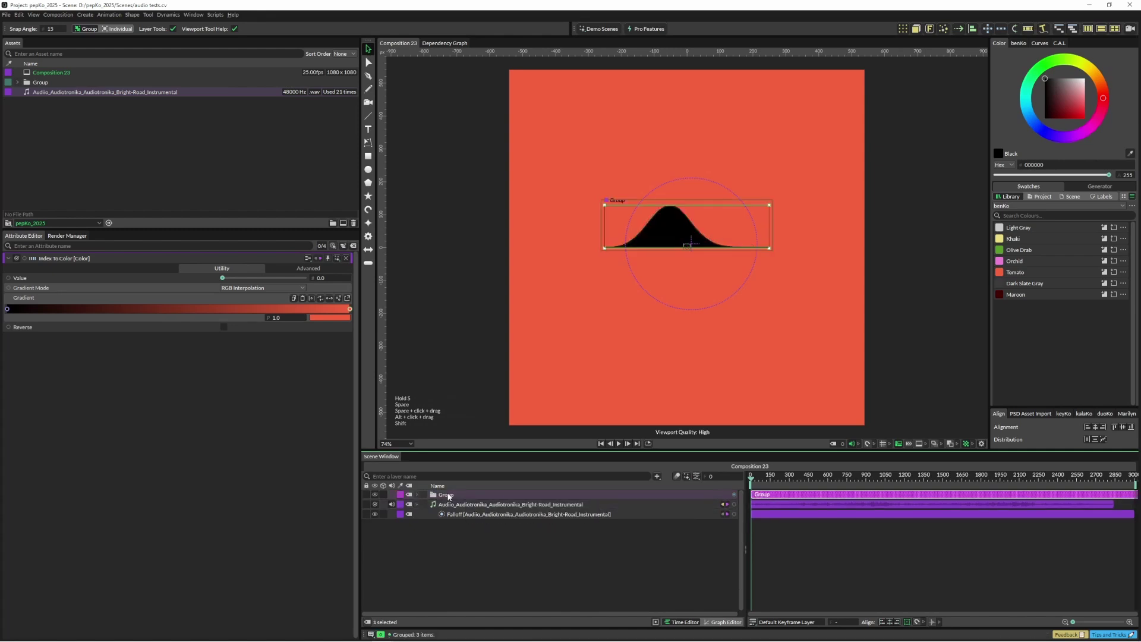
{"action": "left_click", "coordinate": [903, 29]}
{"action": "left_click", "coordinate": [253, 390]}
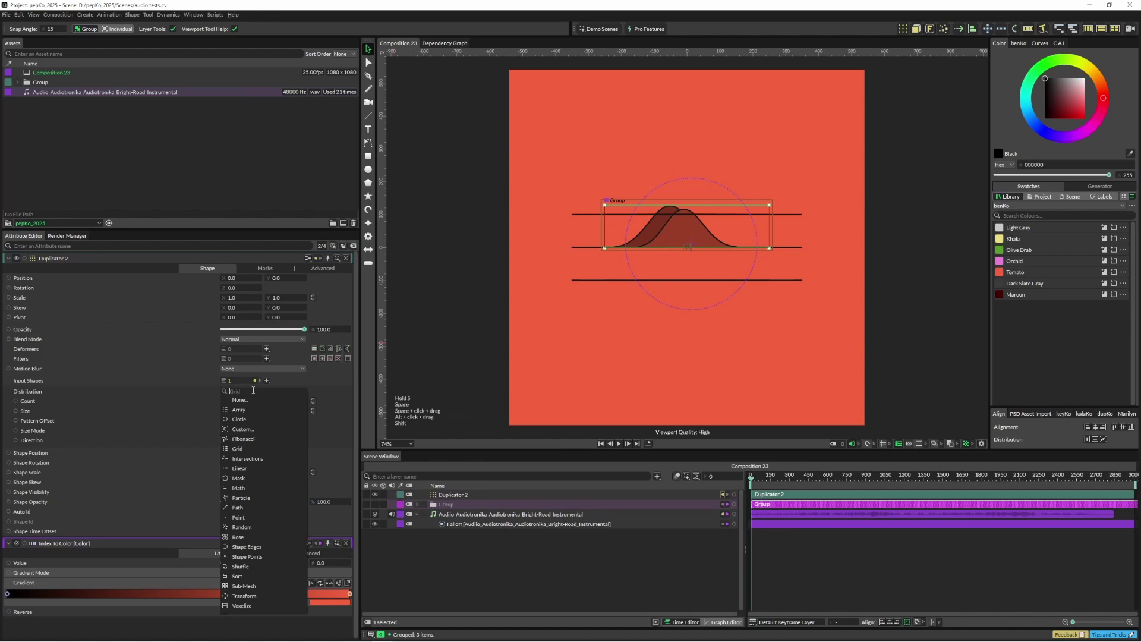
{"action": "left_click", "coordinate": [247, 516]}
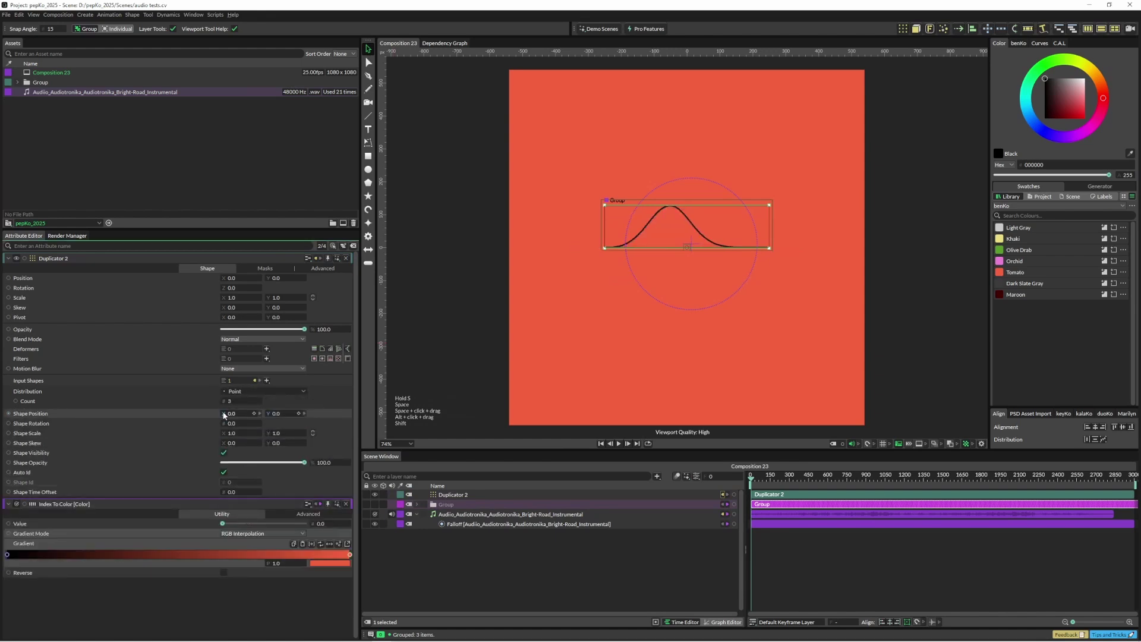
Change the gradient end stop to magenta and begin setting the duplicate Count to 5.
{"action": "left_click", "coordinate": [336, 564]}
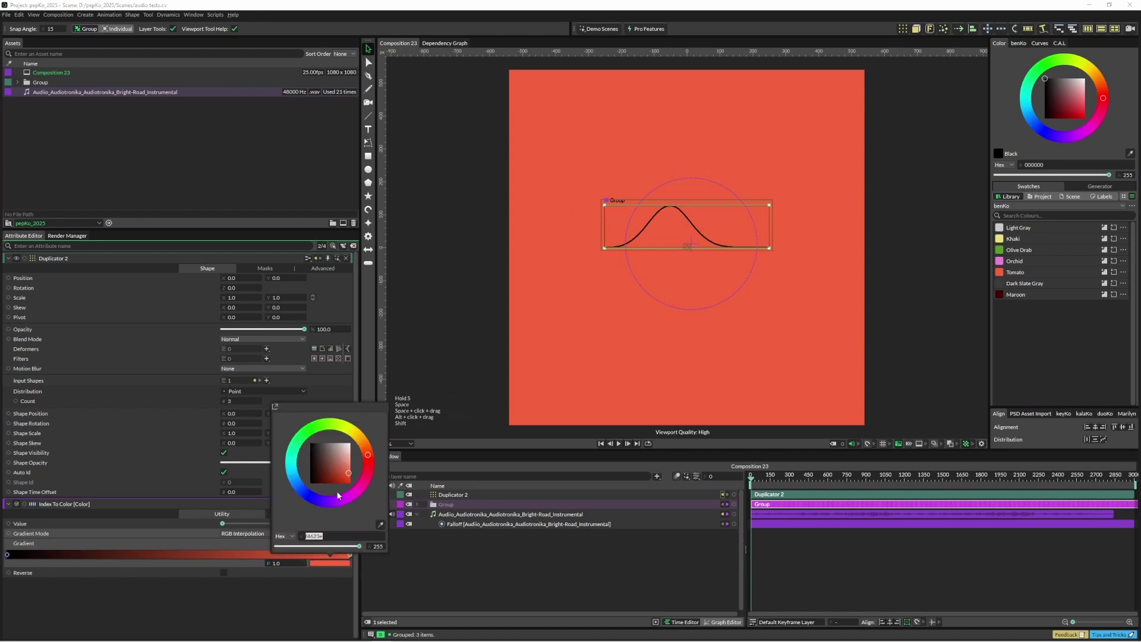
{"action": "left_click", "coordinate": [346, 501]}
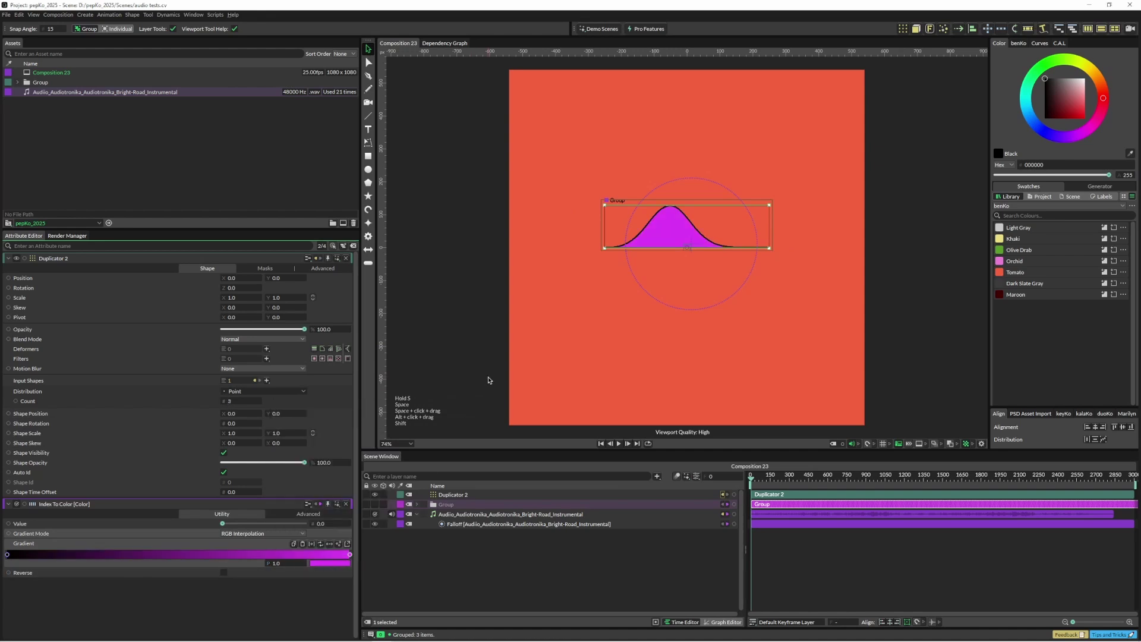
{"action": "left_click", "coordinate": [440, 348]}
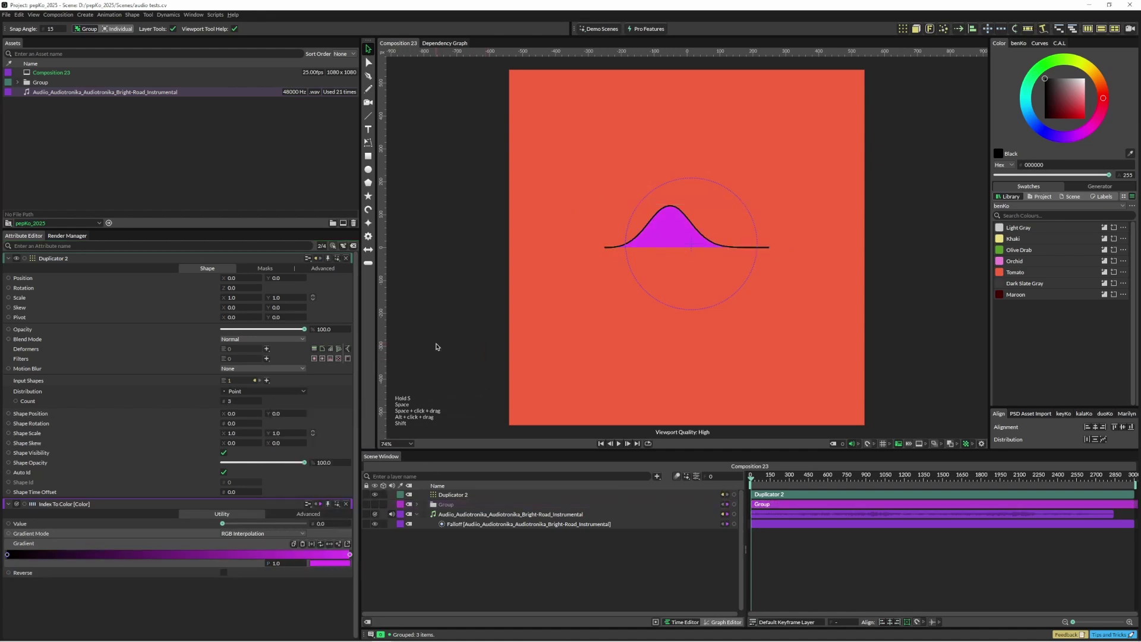
{"action": "left_click", "coordinate": [231, 401]}
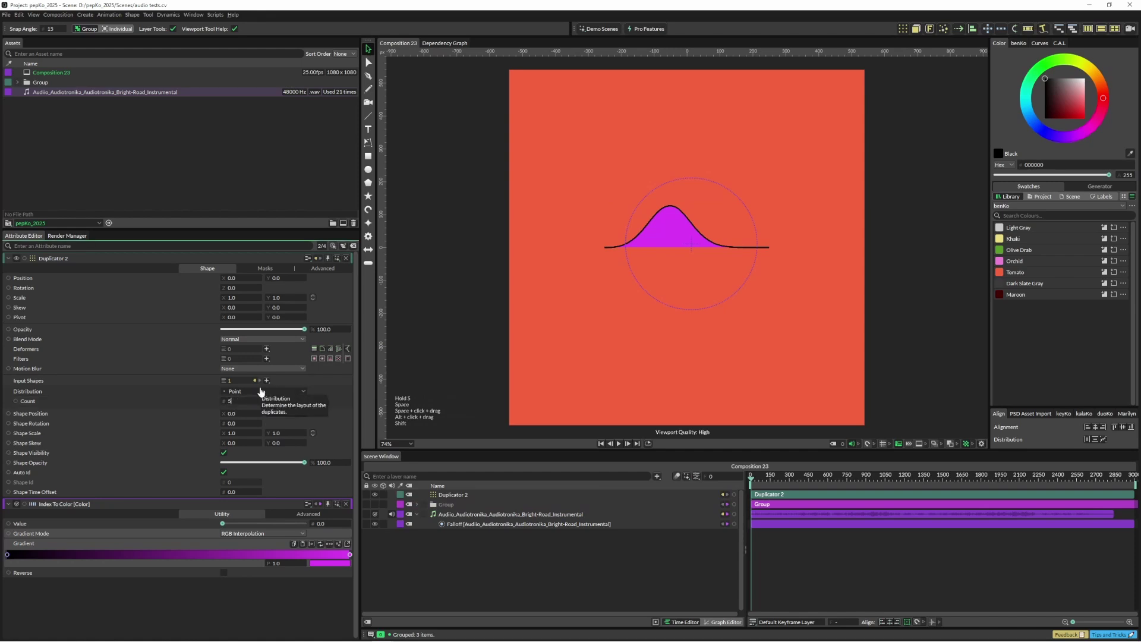
Set the duplicate count to 5, preview the reacting bell shape, then select the audio layer.
{"action": "type", "text": "5"}
{"action": "left_click", "coordinate": [484, 300]}
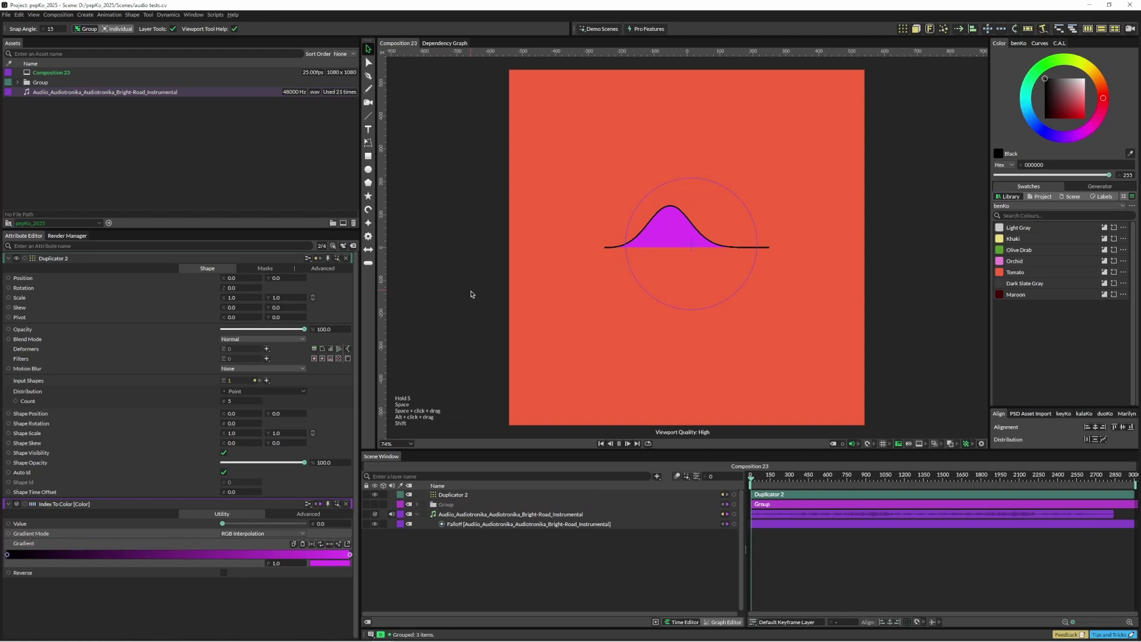
{"action": "key", "text": "space"}
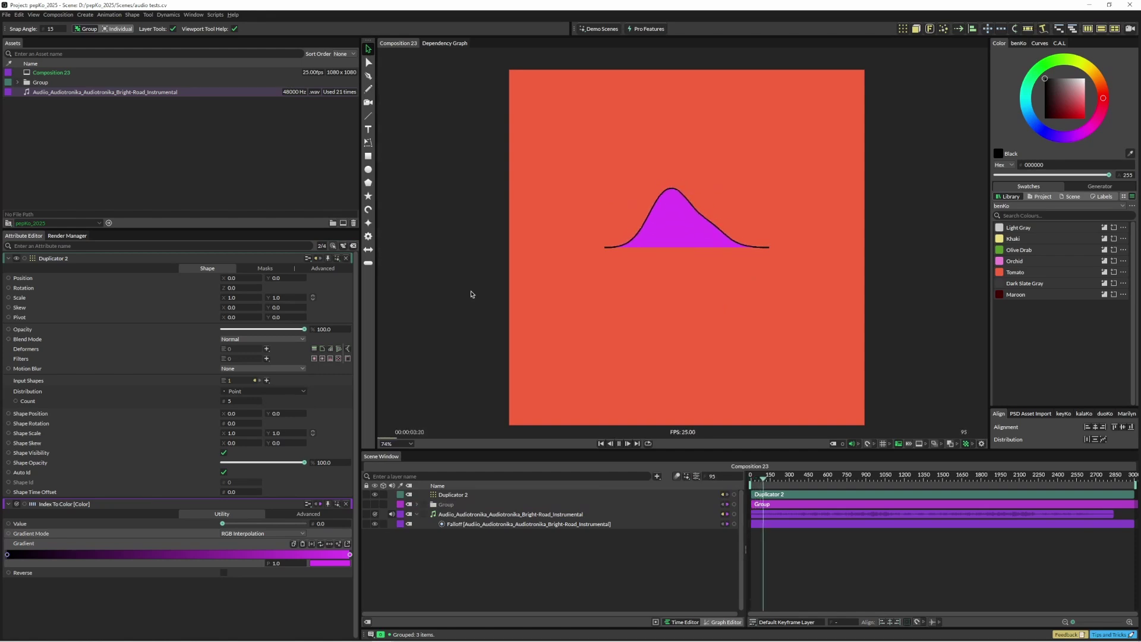
{"action": "key", "text": "space"}
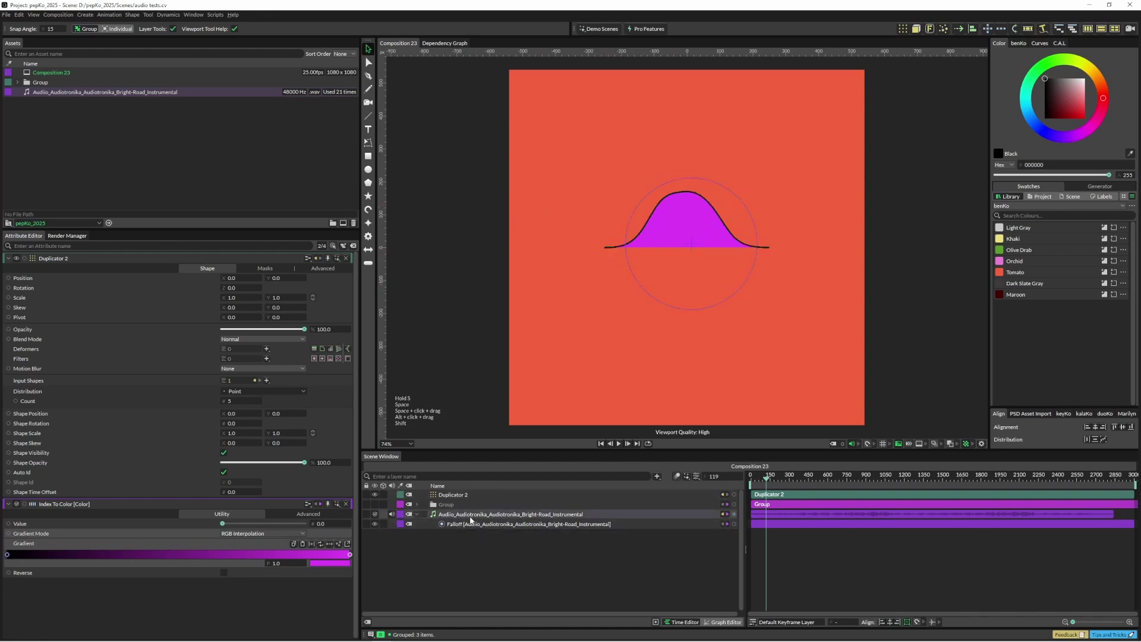
{"action": "left_click", "coordinate": [506, 515]}
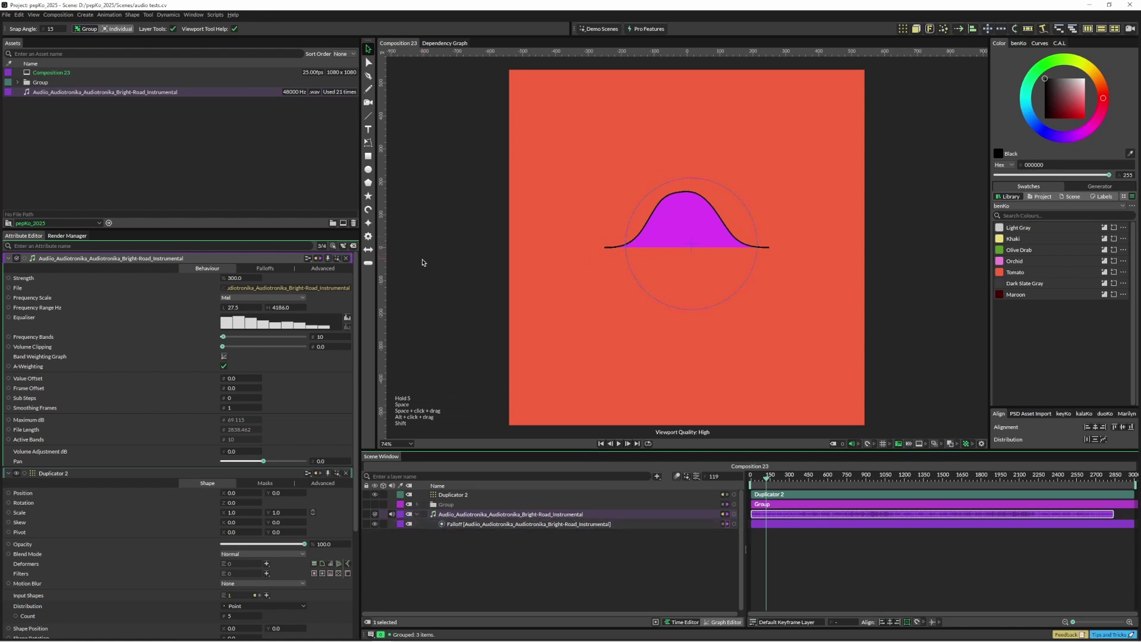
Set the audio layer's Frequency Bands to 50 in its Behaviour settings.
{"action": "left_click", "coordinate": [324, 269]}
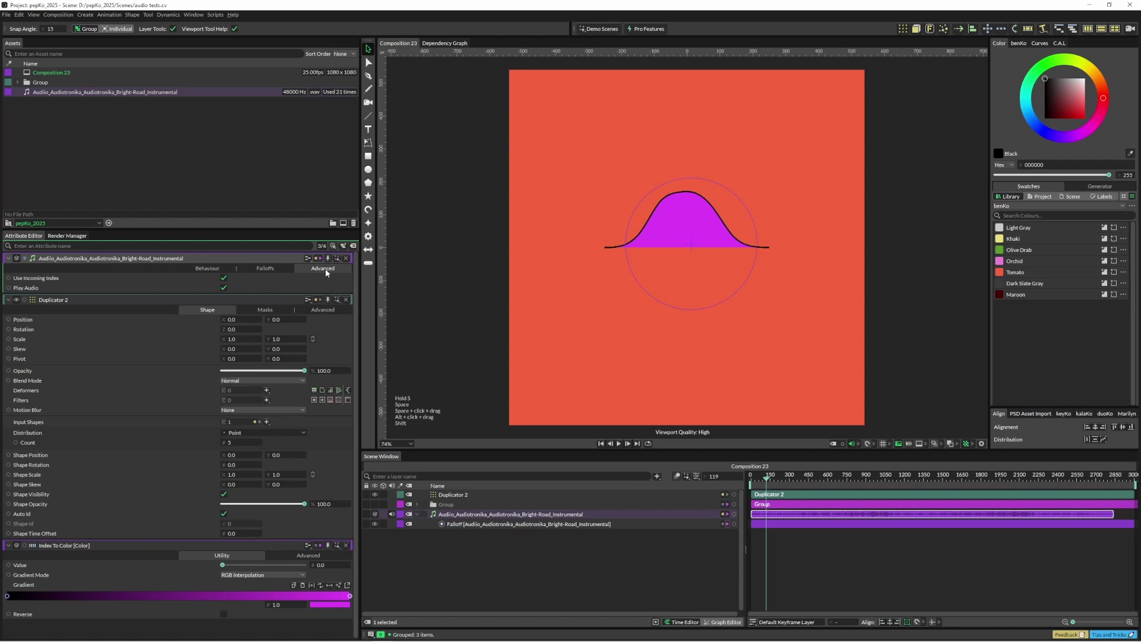
{"action": "left_click", "coordinate": [208, 269]}
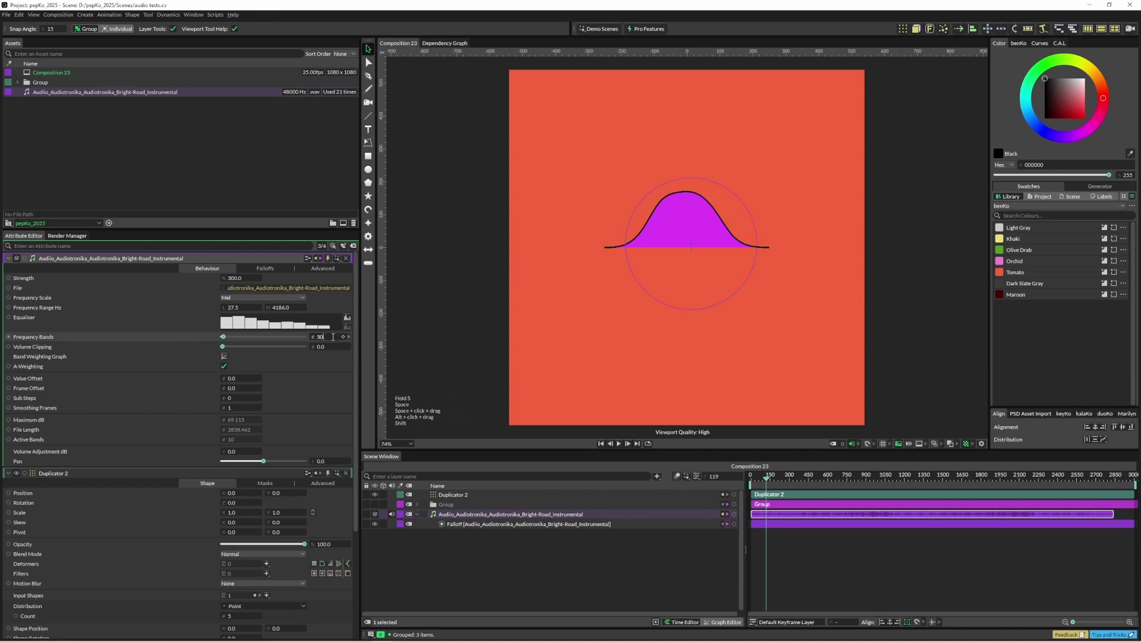
{"action": "key", "text": "Return"}
{"action": "left_click", "coordinate": [462, 295]}
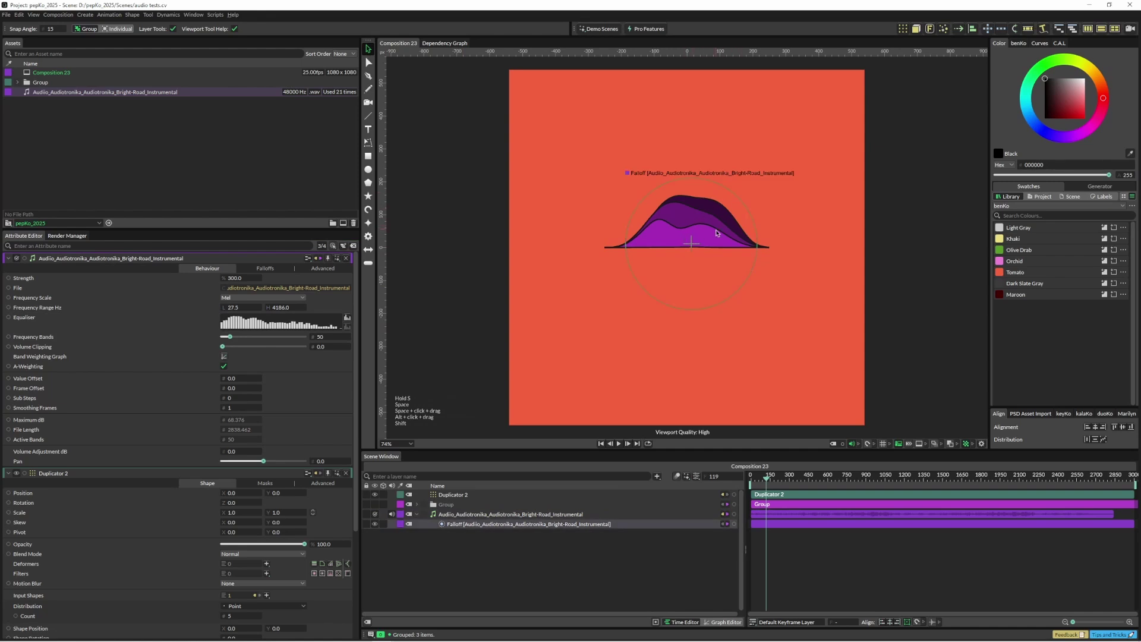
Move the falloff circle lower on the canvas and play from frame 0.
{"action": "mouse_move", "coordinate": [712, 252]}
{"action": "left_mouse_down"}
{"action": "mouse_move", "coordinate": [716, 342]}
{"action": "mouse_move", "coordinate": [709, 262]}
{"action": "left_mouse_up"}
{"action": "key", "text": "Home"}
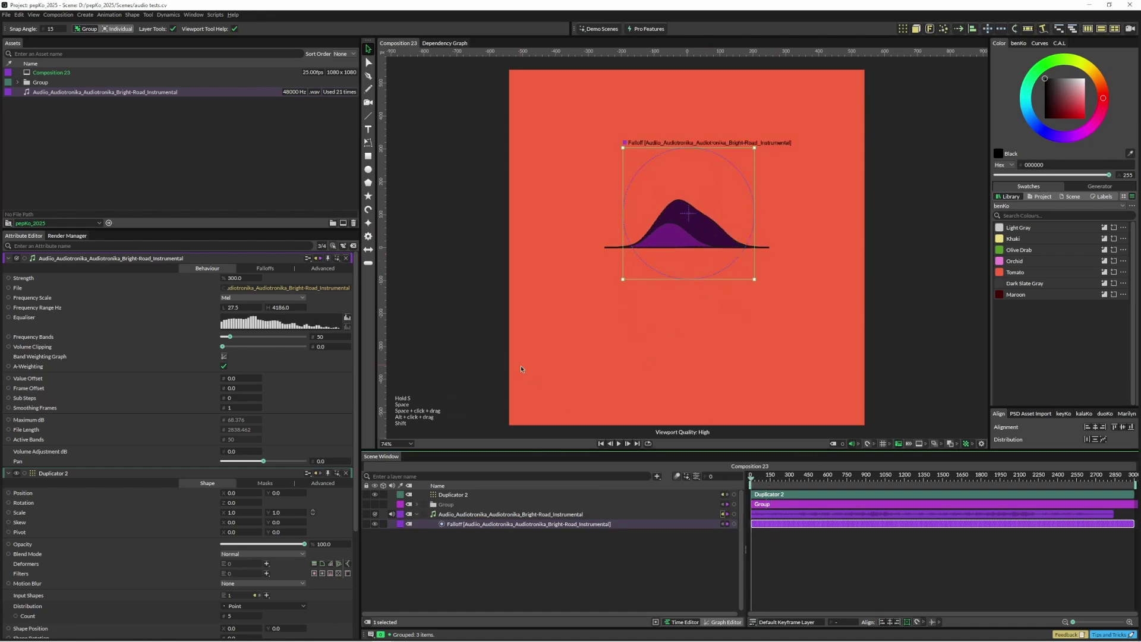
{"action": "left_click", "coordinate": [503, 326]}
{"action": "key", "text": "space"}
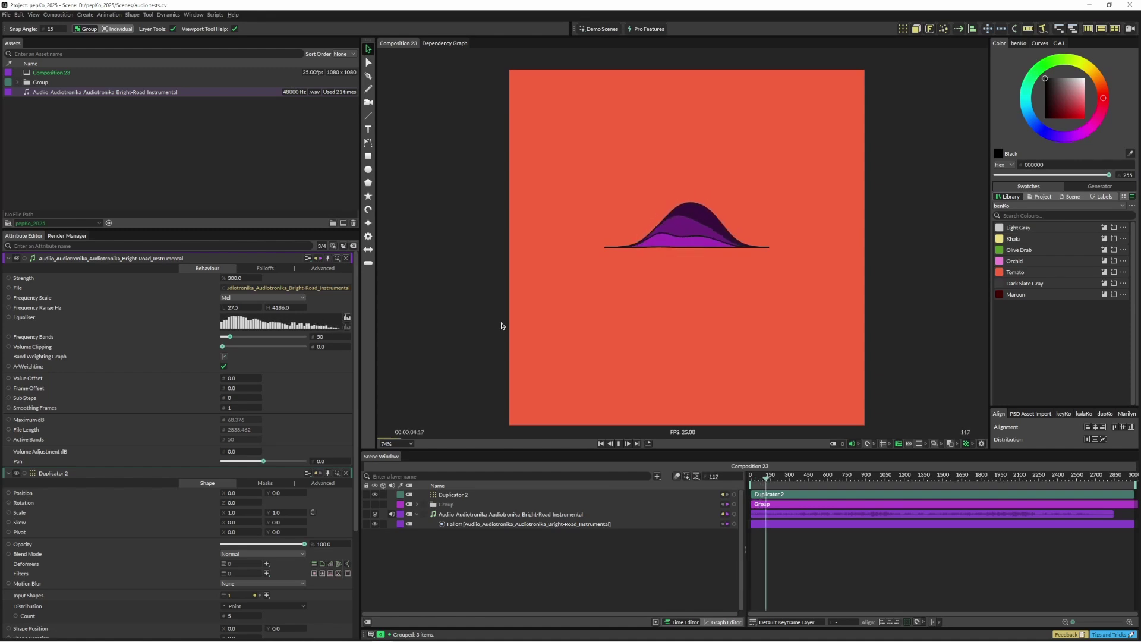
Set the Duplicator Count to 10.
{"action": "key", "text": "space"}
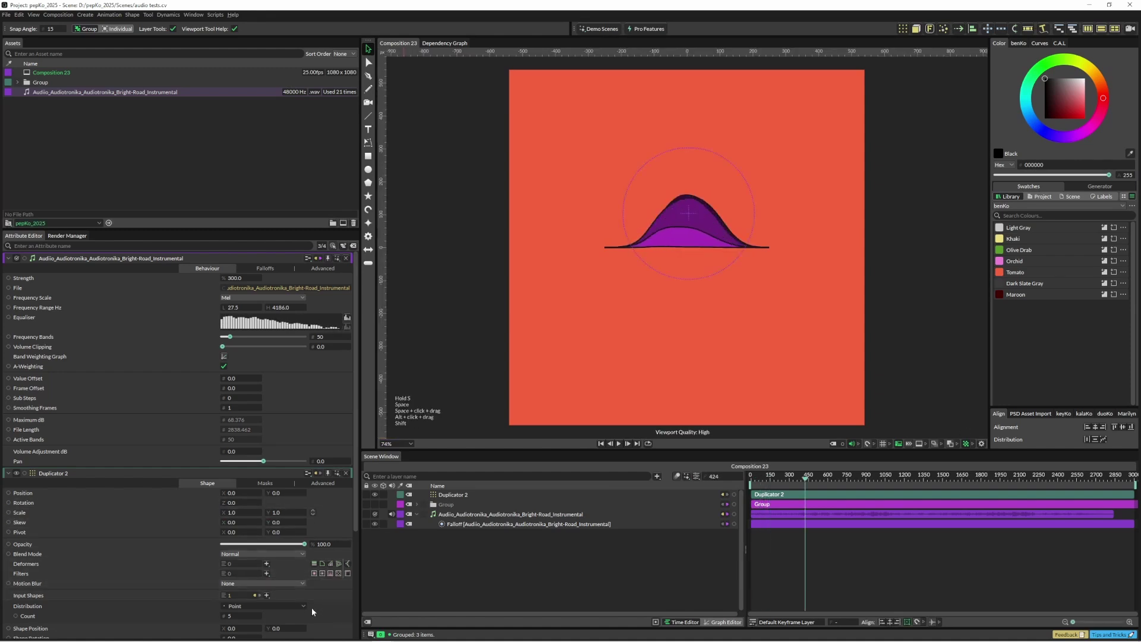
{"action": "left_click", "coordinate": [232, 618]}
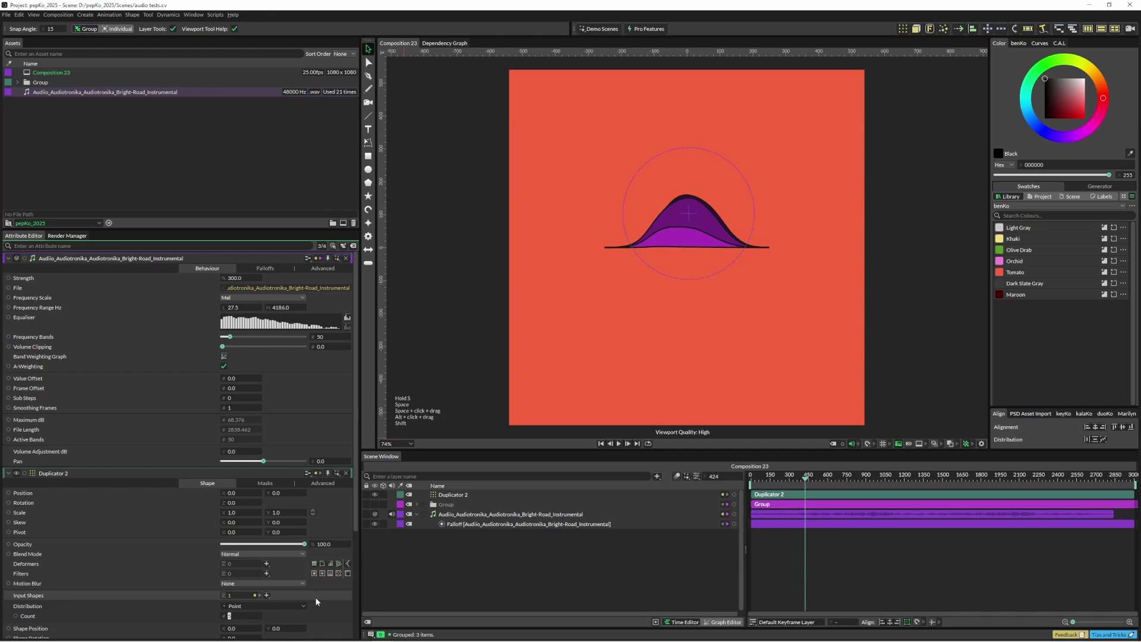
{"action": "type", "text": "10"}
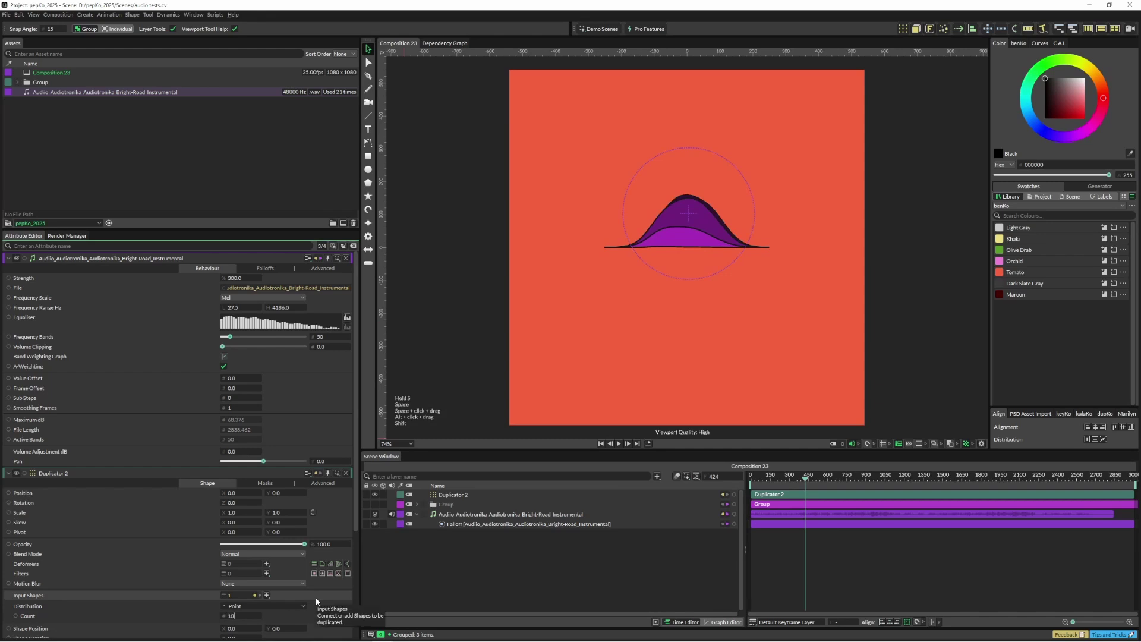
{"action": "key", "text": "Return"}
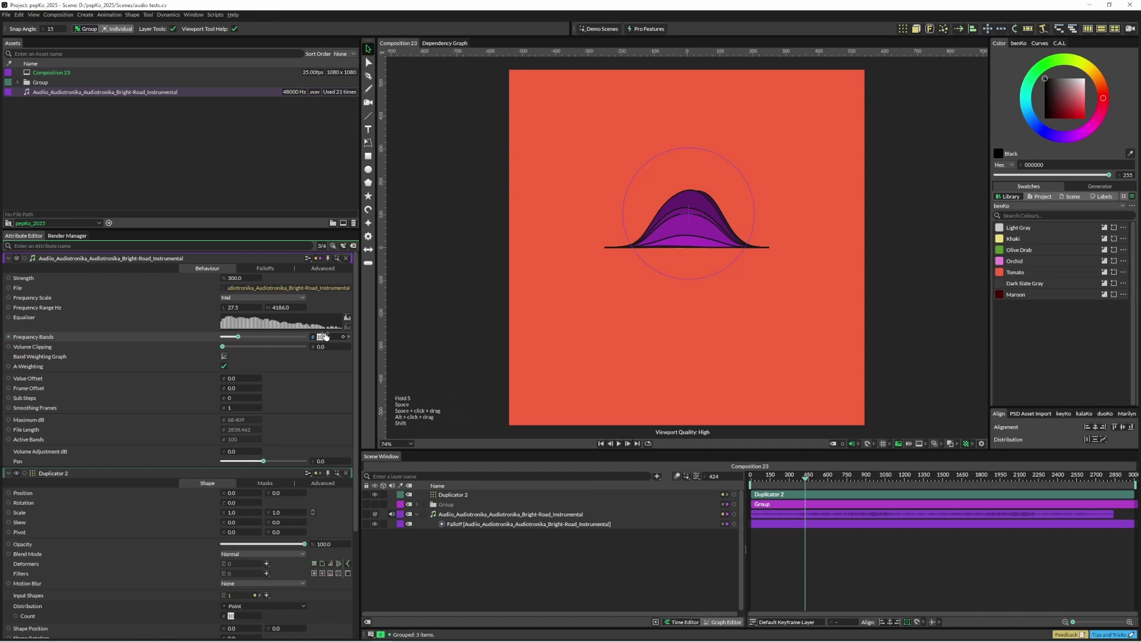
Drive the audio Strength with a Stagger from 100 to 1000 and preview playback.
{"action": "right_click", "coordinate": [195, 279]}
{"action": "mouse_move", "coordinate": [234, 368]}
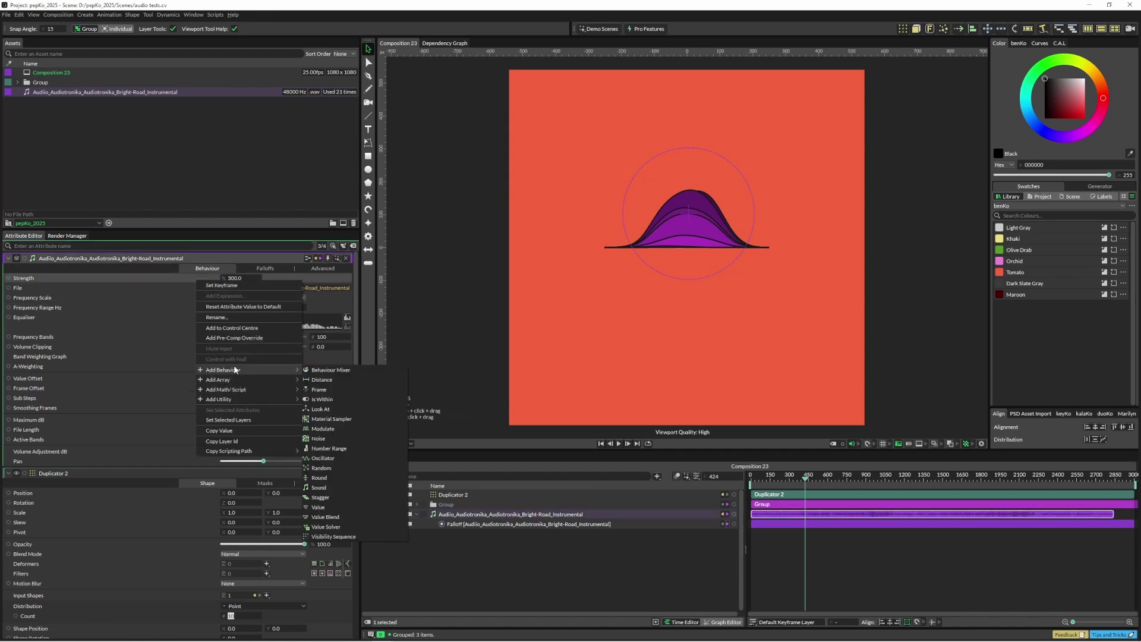
{"action": "left_click", "coordinate": [333, 497]}
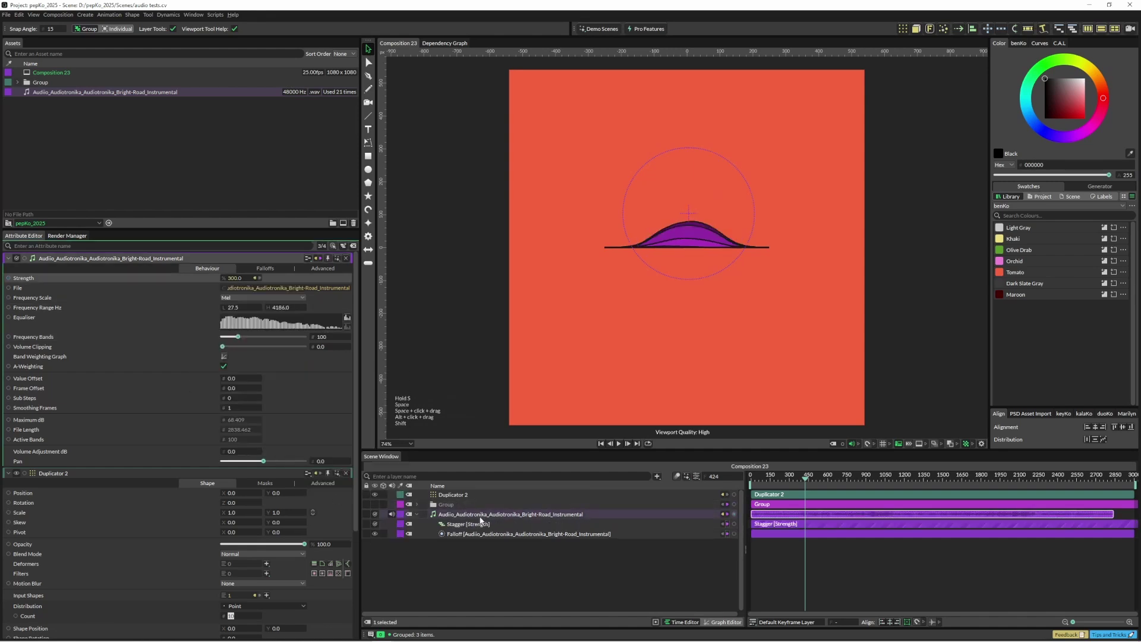
{"action": "double_click", "coordinate": [239, 288]}
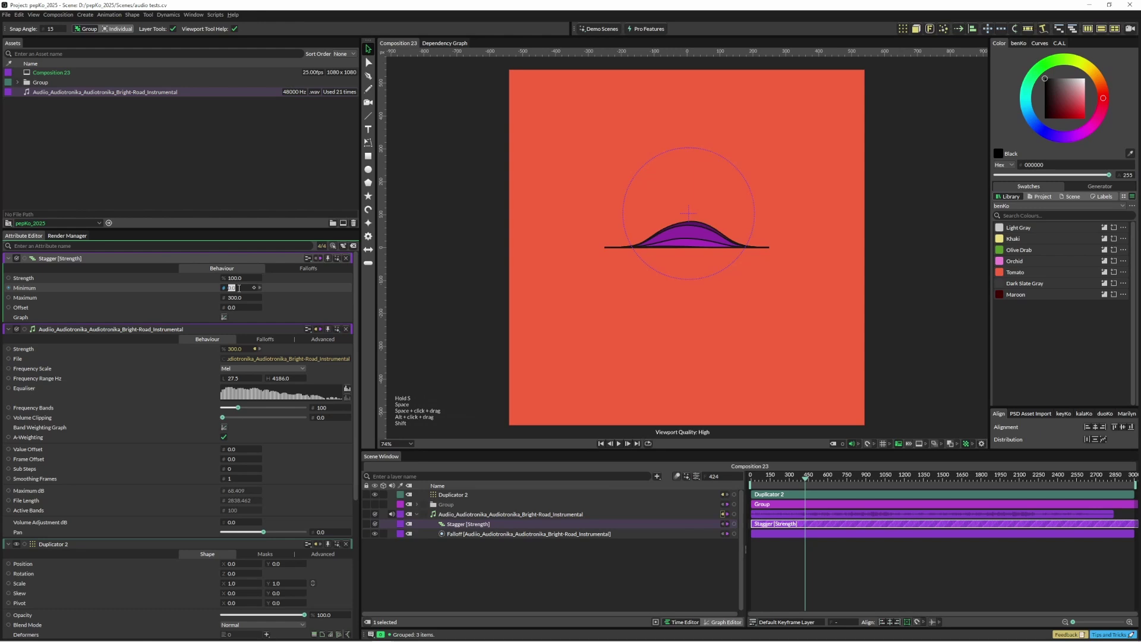
{"action": "type", "text": "100"}
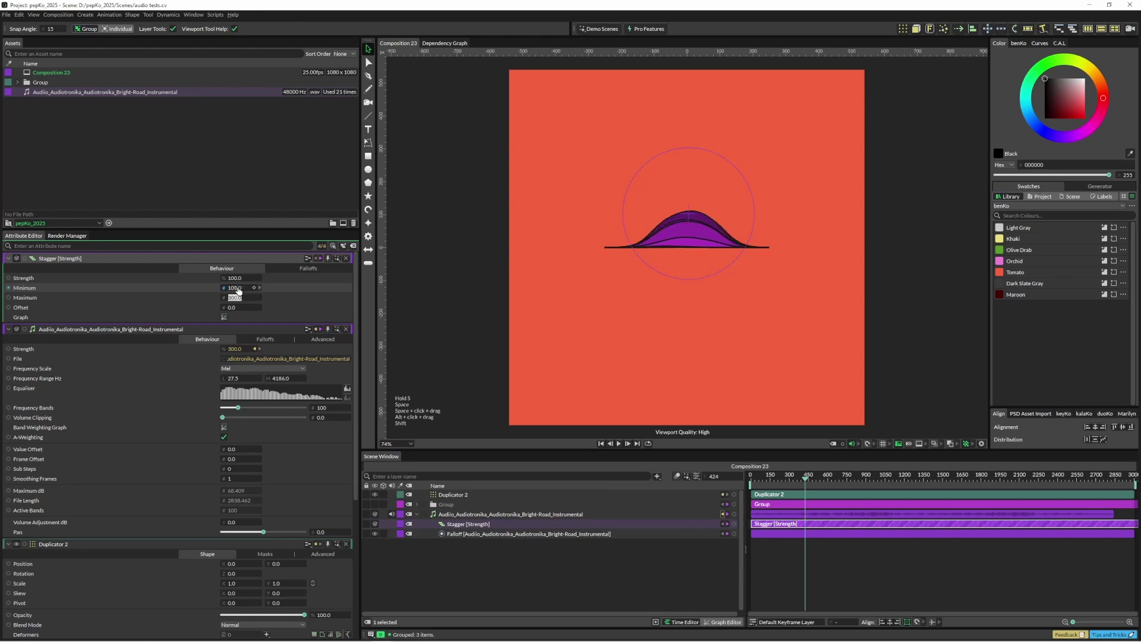
{"action": "key", "text": "Return"}
{"action": "double_click", "coordinate": [238, 297]}
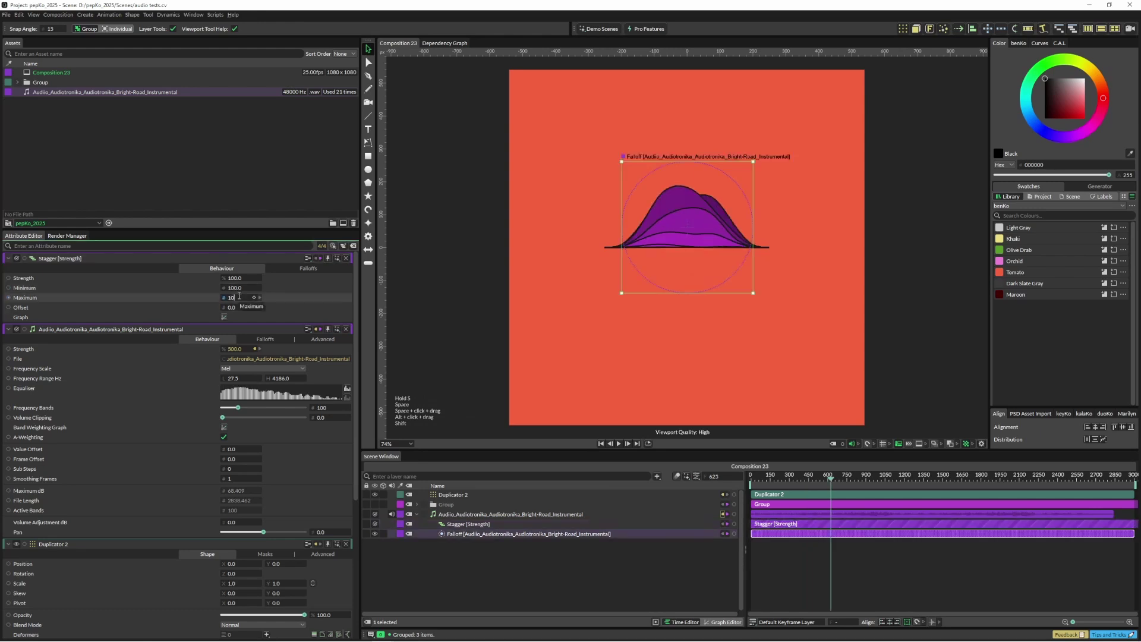
{"action": "key", "text": "Return"}
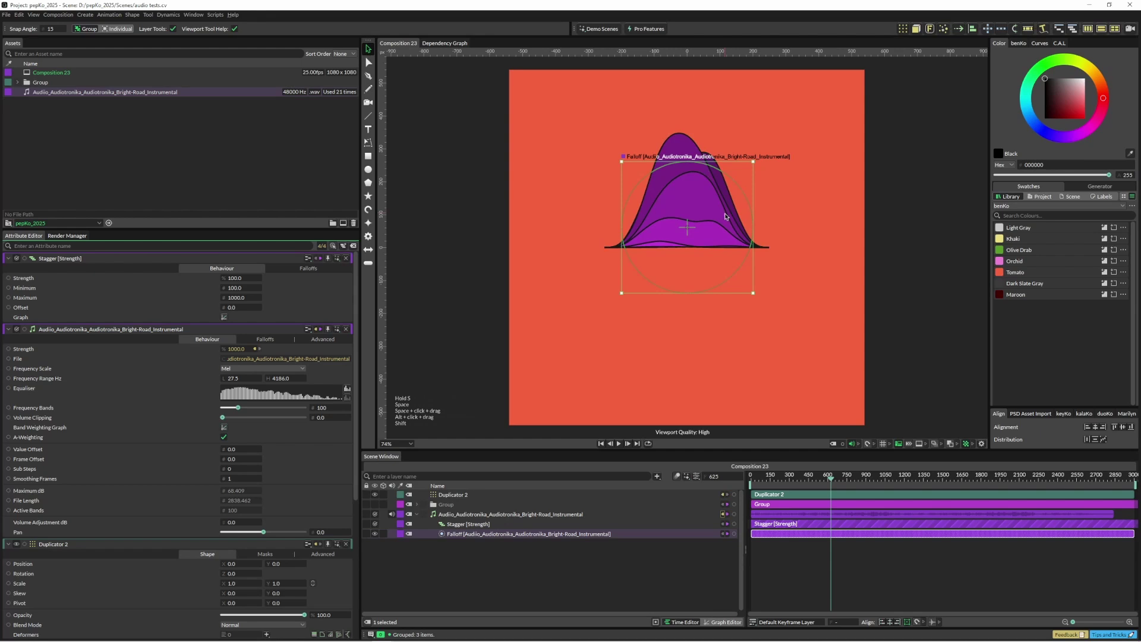
{"action": "left_click", "coordinate": [545, 324]}
{"action": "key", "text": "space"}
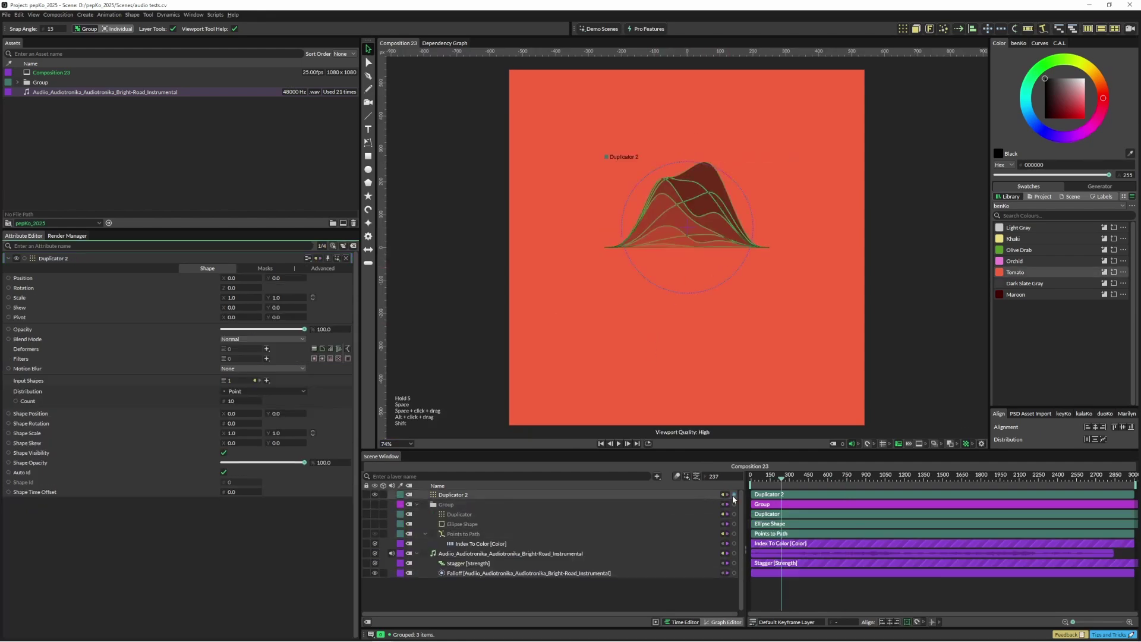
Raise the audio layer's Smoothing Frames to 5 and preview the smoothed motion.
{"action": "left_click", "coordinate": [751, 479]}
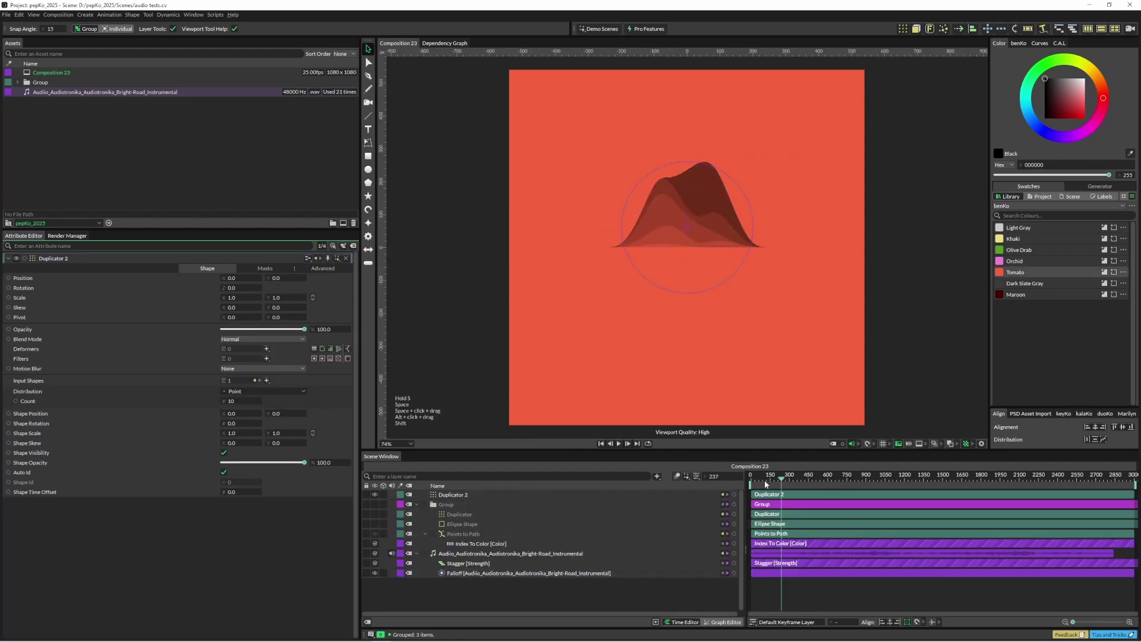
{"action": "left_click", "coordinate": [505, 553]}
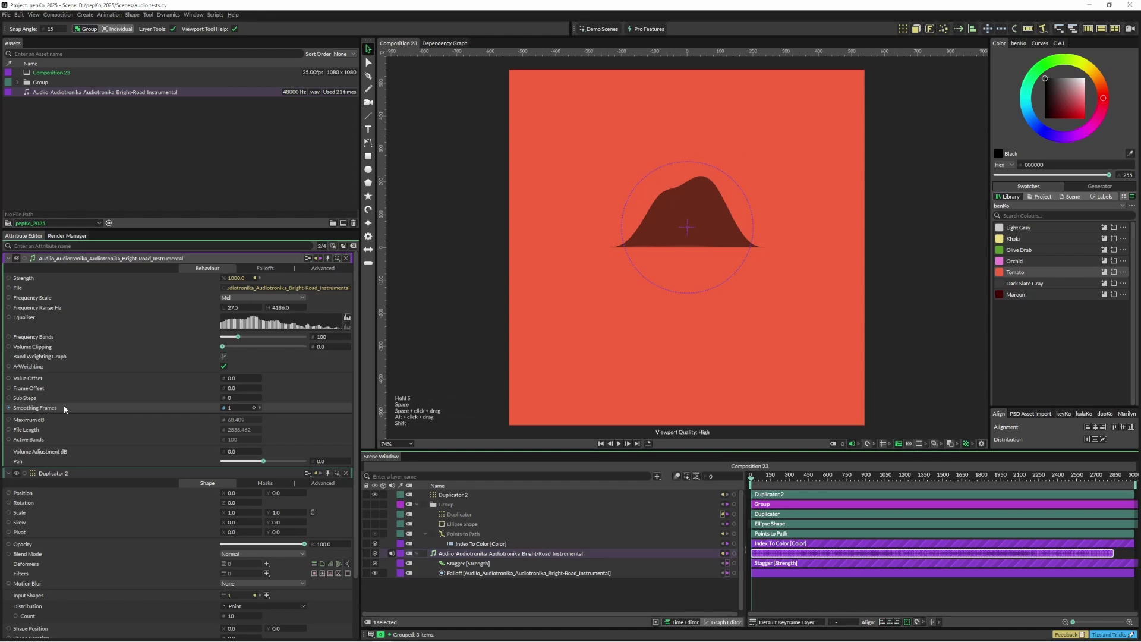
{"action": "left_click_drag", "start_coordinate": [239, 409], "coordinate": [255, 409]}
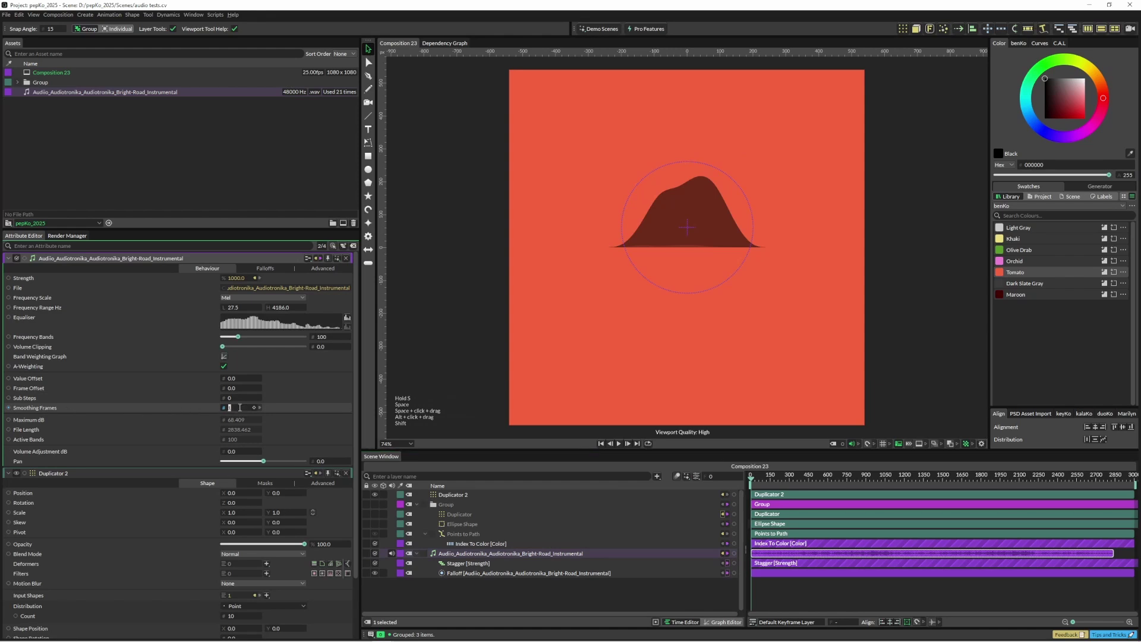
{"action": "left_click", "coordinate": [431, 388]}
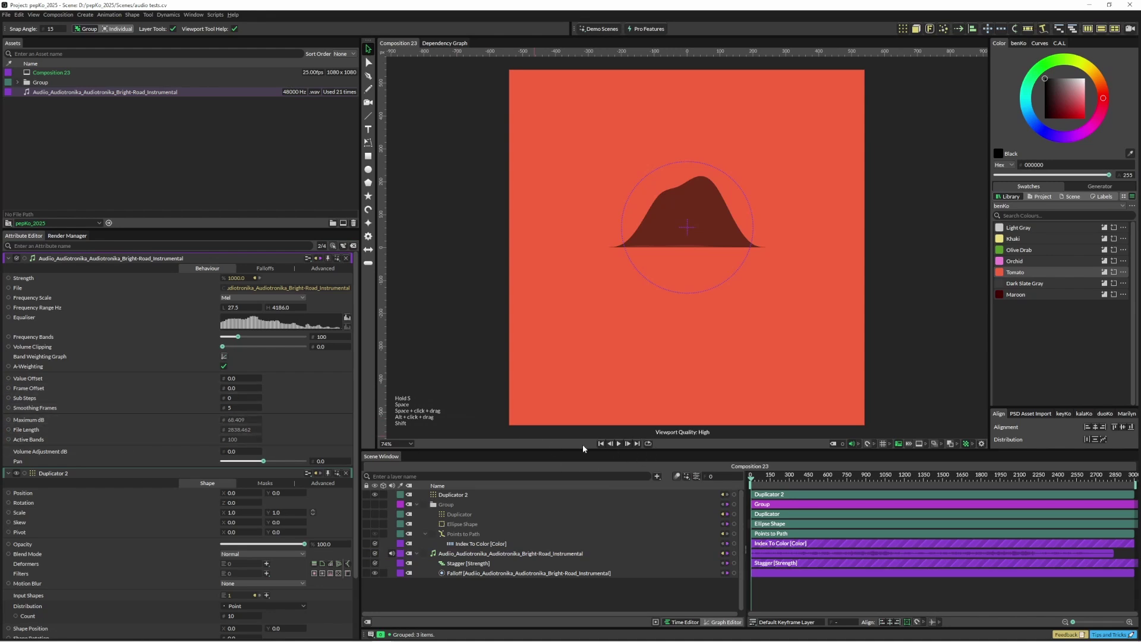
{"action": "left_click", "coordinate": [619, 443]}
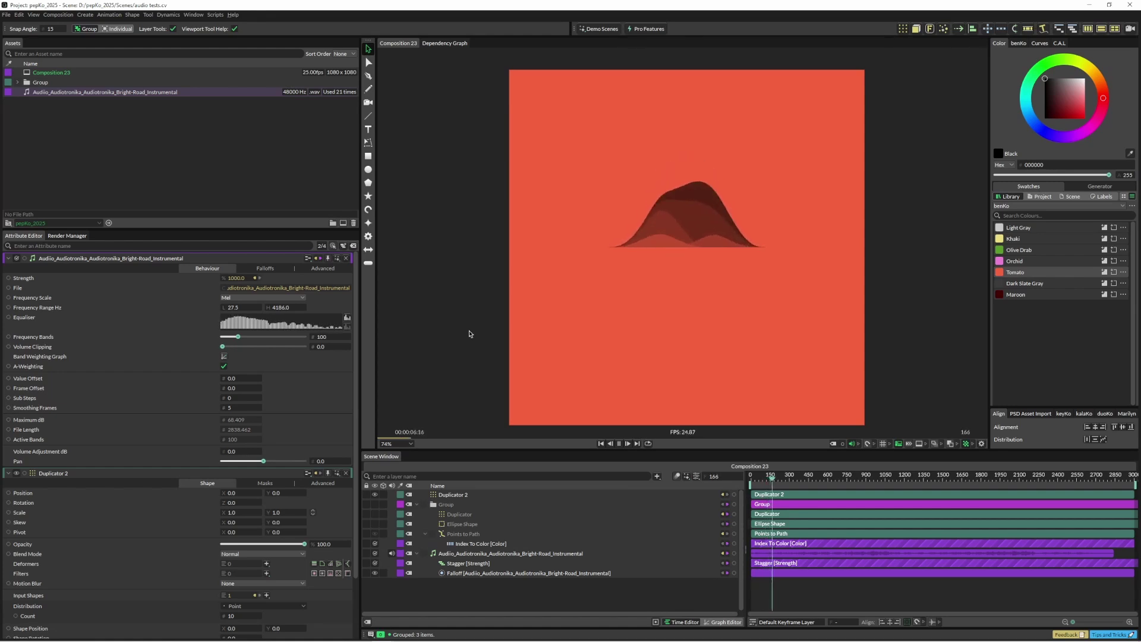
{"action": "key", "text": "space"}
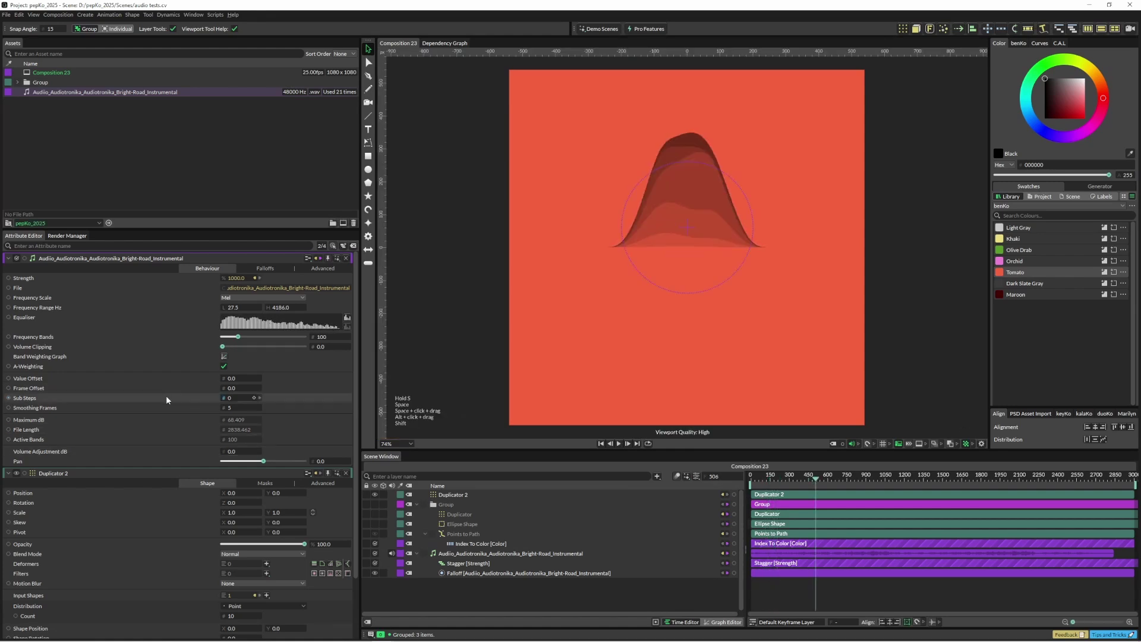
Set Smoothing Frames back to 0 and rewind to frame 0.
{"action": "left_click", "coordinate": [242, 407]}
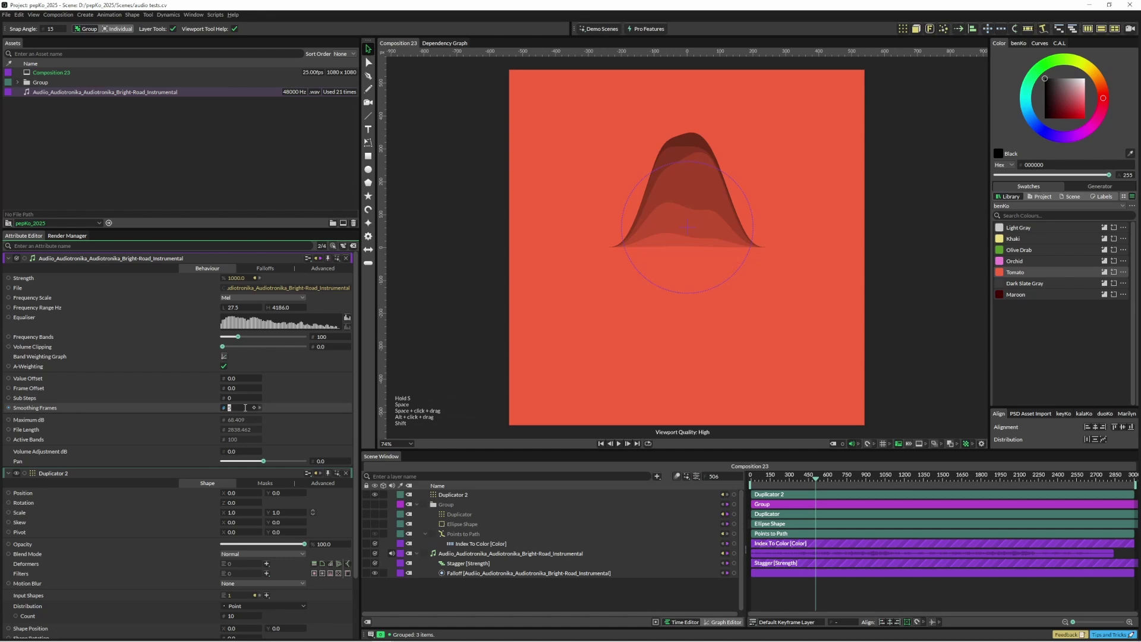
{"action": "type", "text": "0"}
{"action": "key", "text": "Return"}
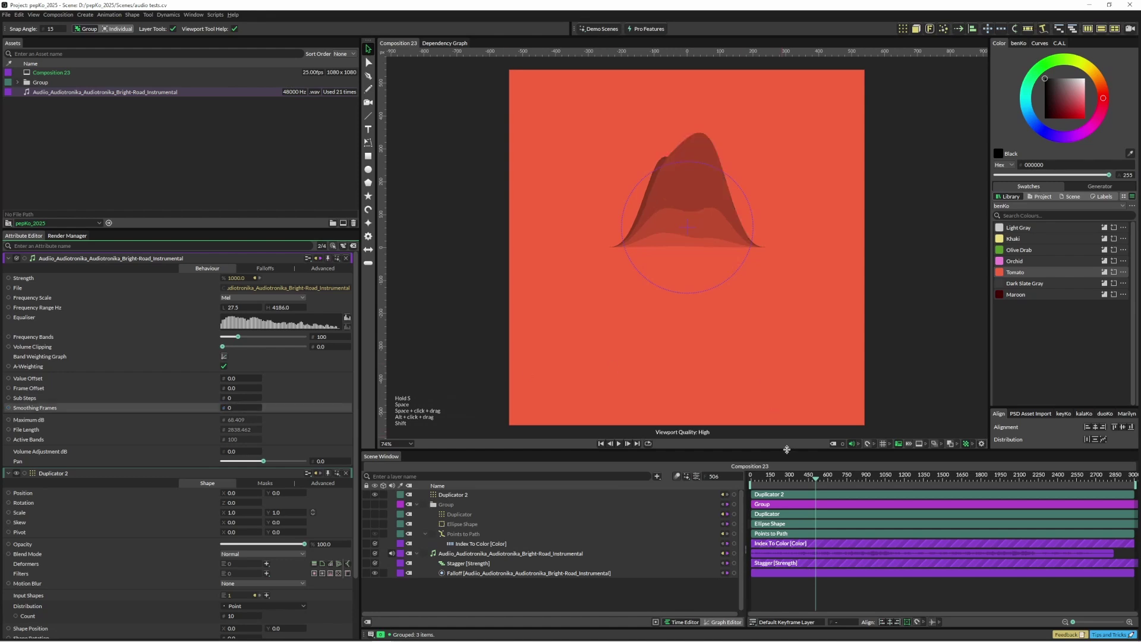
{"action": "left_click_drag", "start_coordinate": [776, 483], "coordinate": [750, 480]}
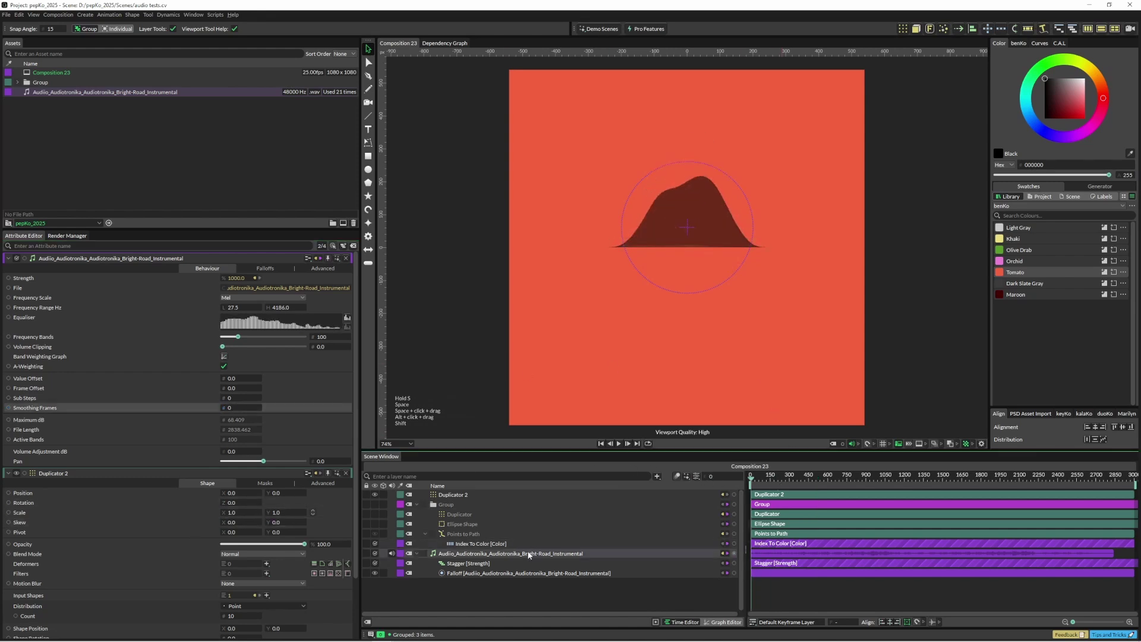
Add a Spring deformer to the Ellipse Shape, preview it, and toggle it off and on to compare.
{"action": "left_click", "coordinate": [461, 525]}
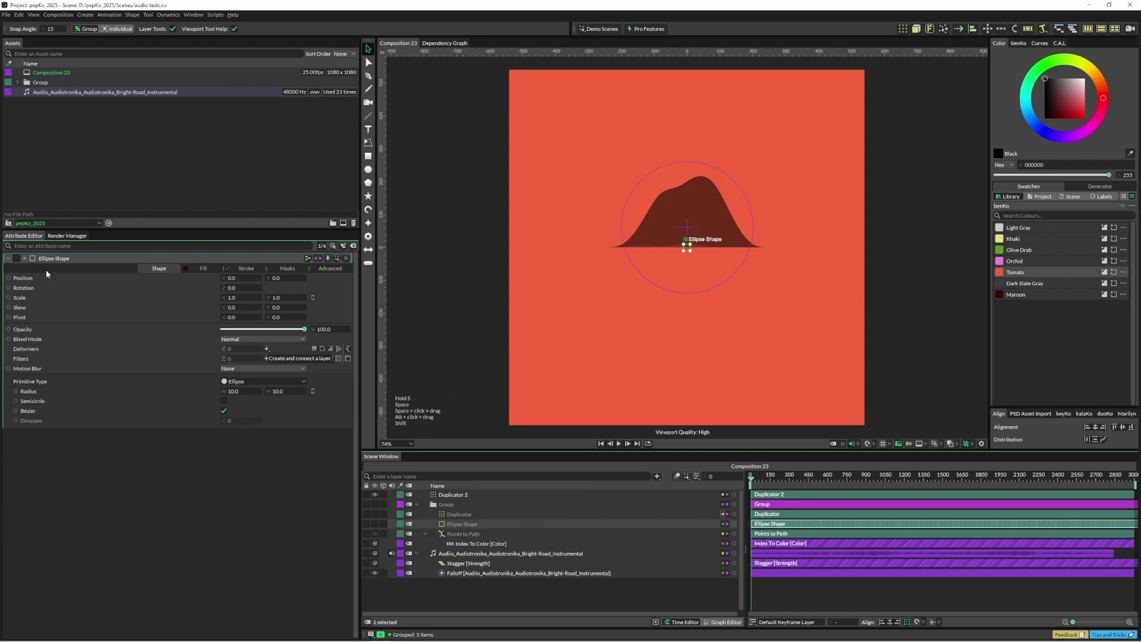
{"action": "left_click", "coordinate": [267, 350]}
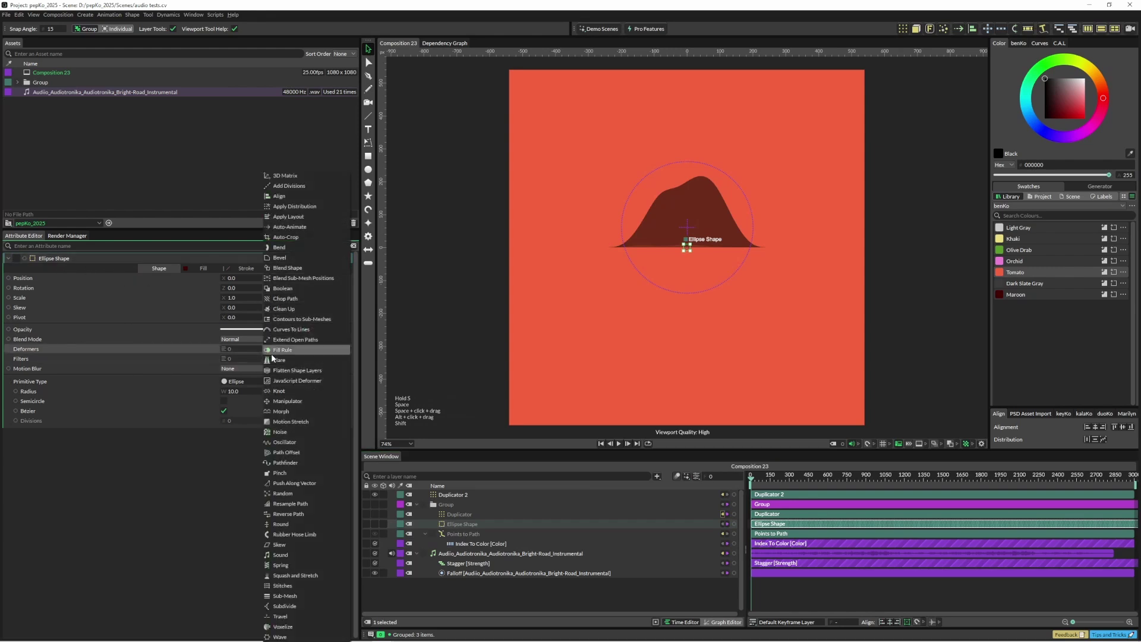
{"action": "left_click", "coordinate": [294, 565]}
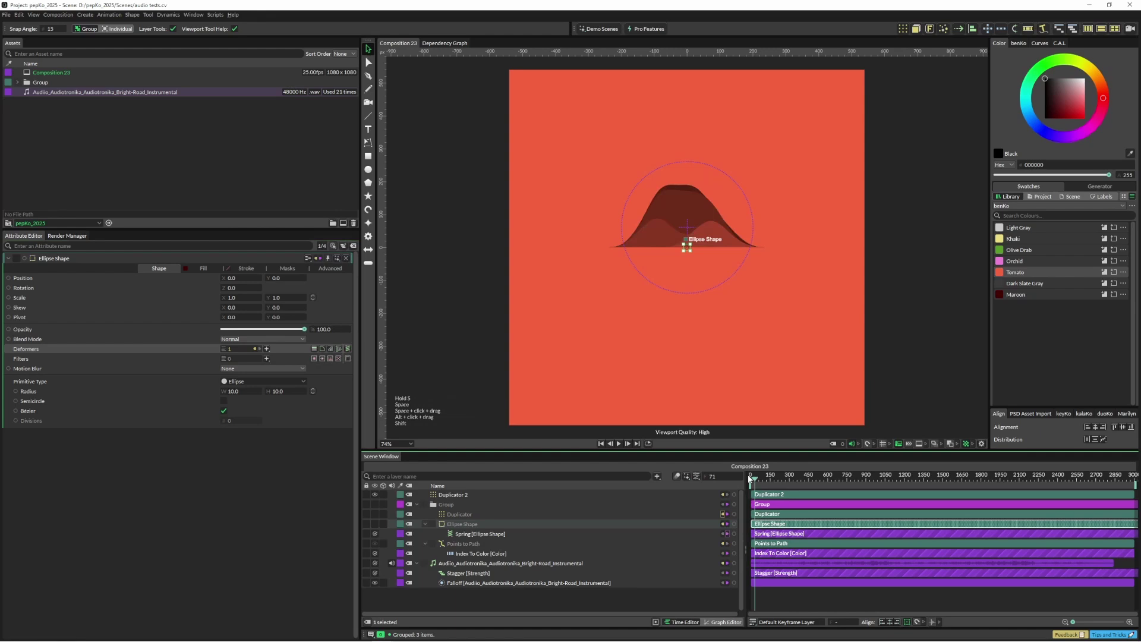
{"action": "left_click", "coordinate": [438, 313]}
{"action": "key", "text": "space"}
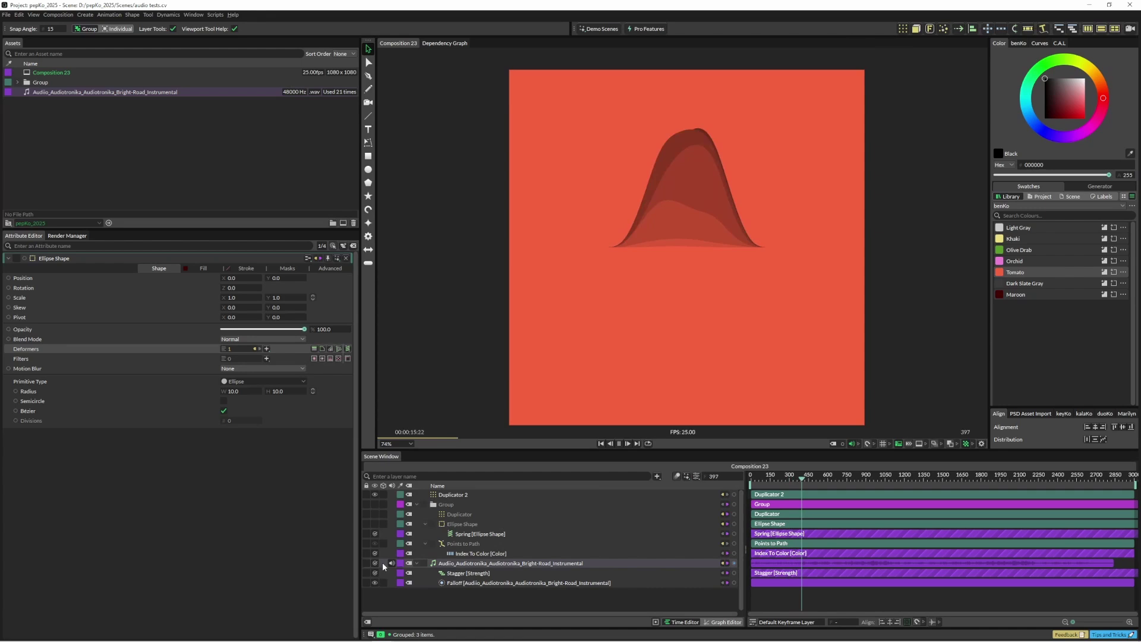
{"action": "left_click", "coordinate": [375, 534]}
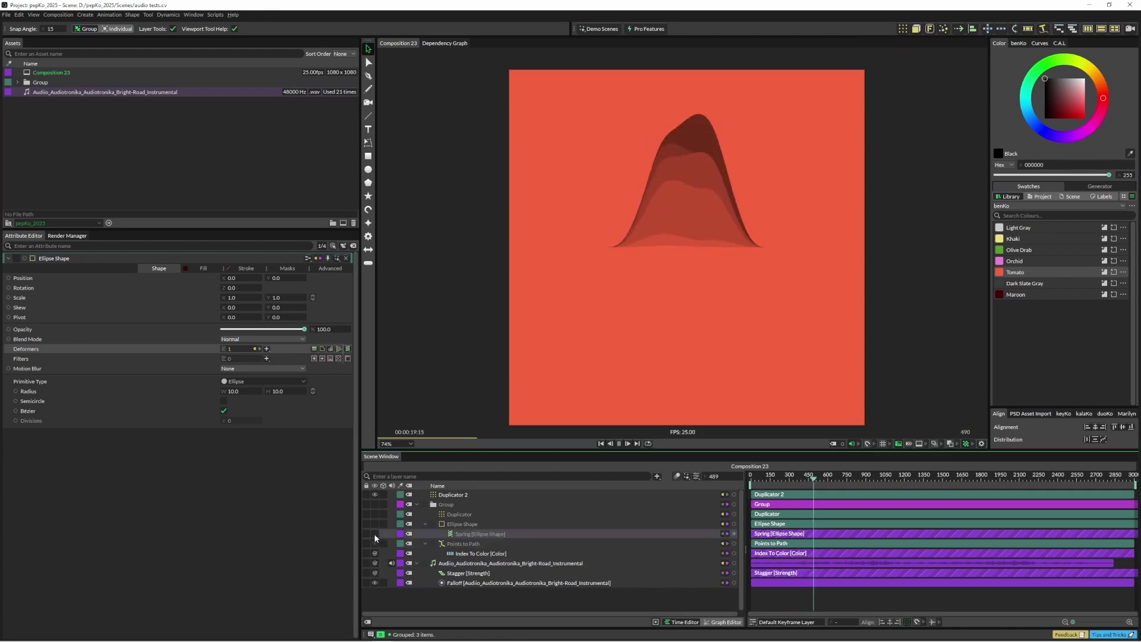
{"action": "left_click", "coordinate": [375, 534]}
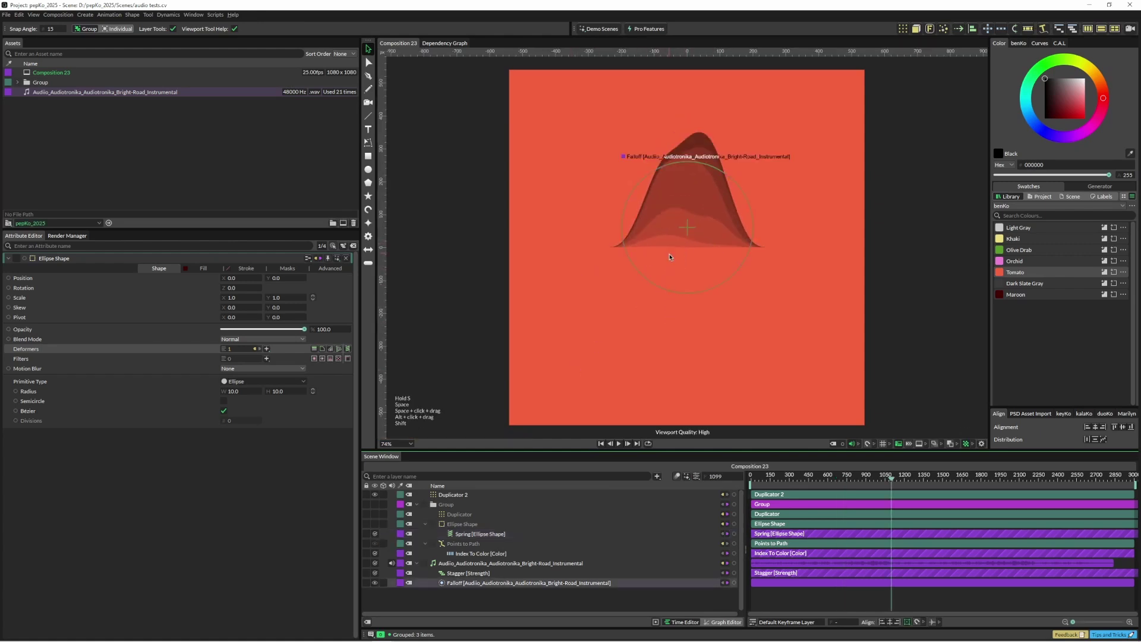
Undo the last change after checking Points to Path and Ellipse Shape, then show the audio layer's settings.
{"action": "left_click", "coordinate": [467, 544]}
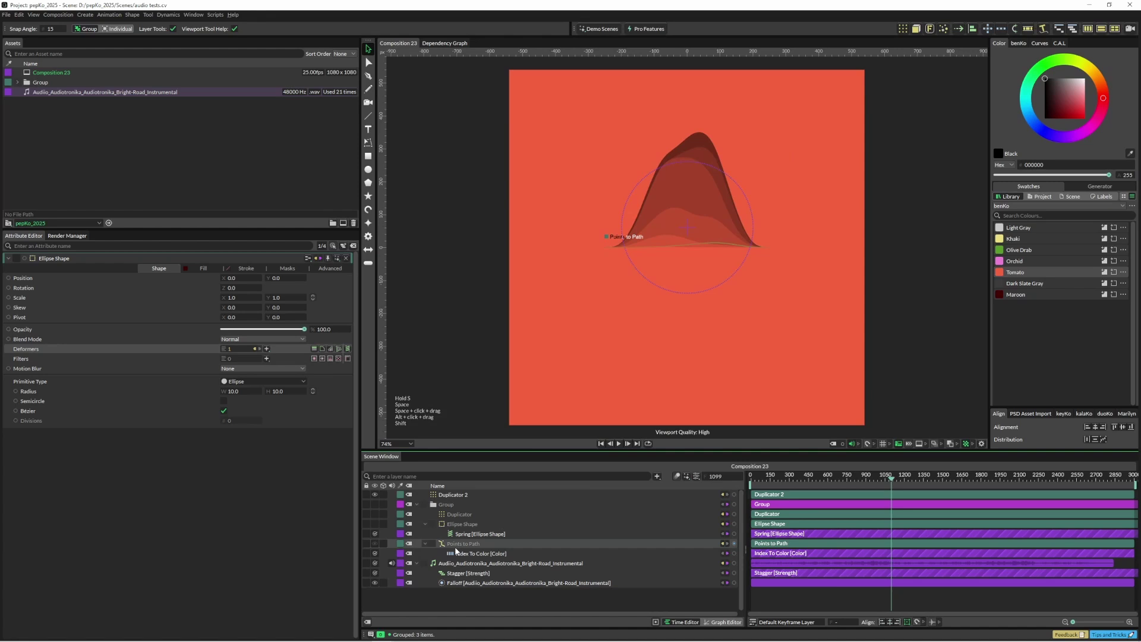
{"action": "left_click", "coordinate": [461, 524]}
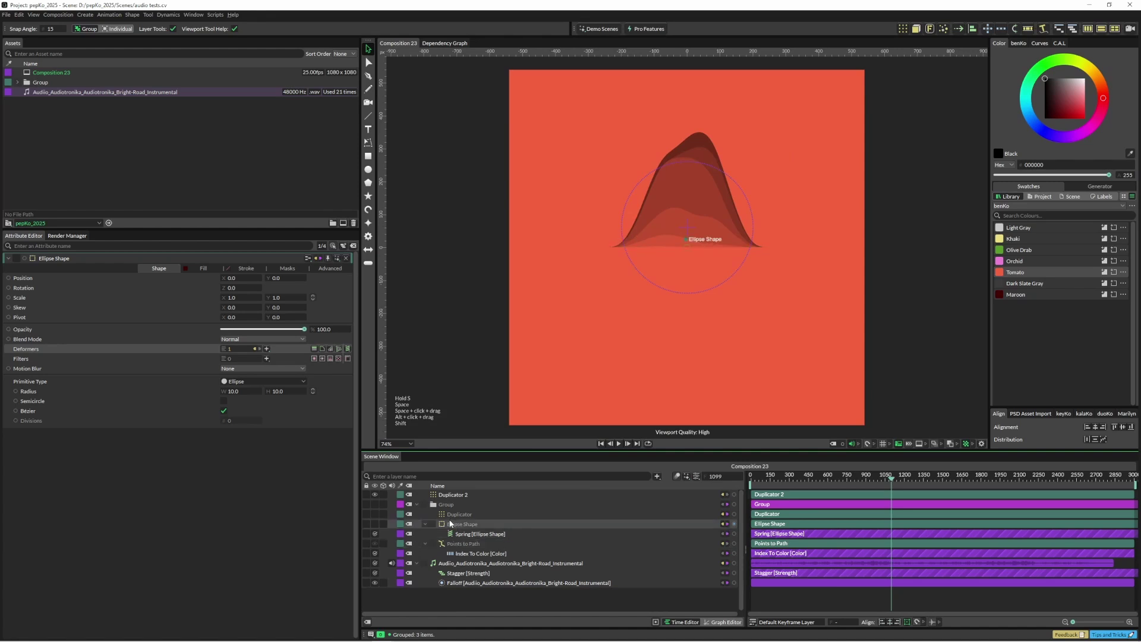
{"action": "left_click", "coordinate": [453, 544]}
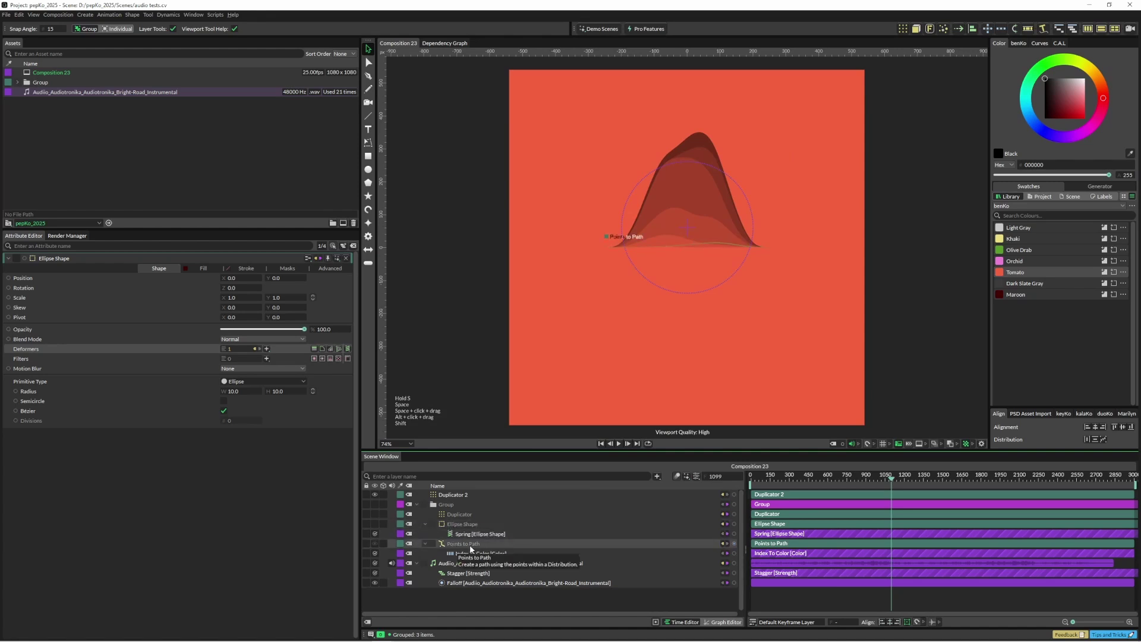
{"action": "key", "text": "ctrl+z"}
{"action": "key", "text": "ctrl+z"}
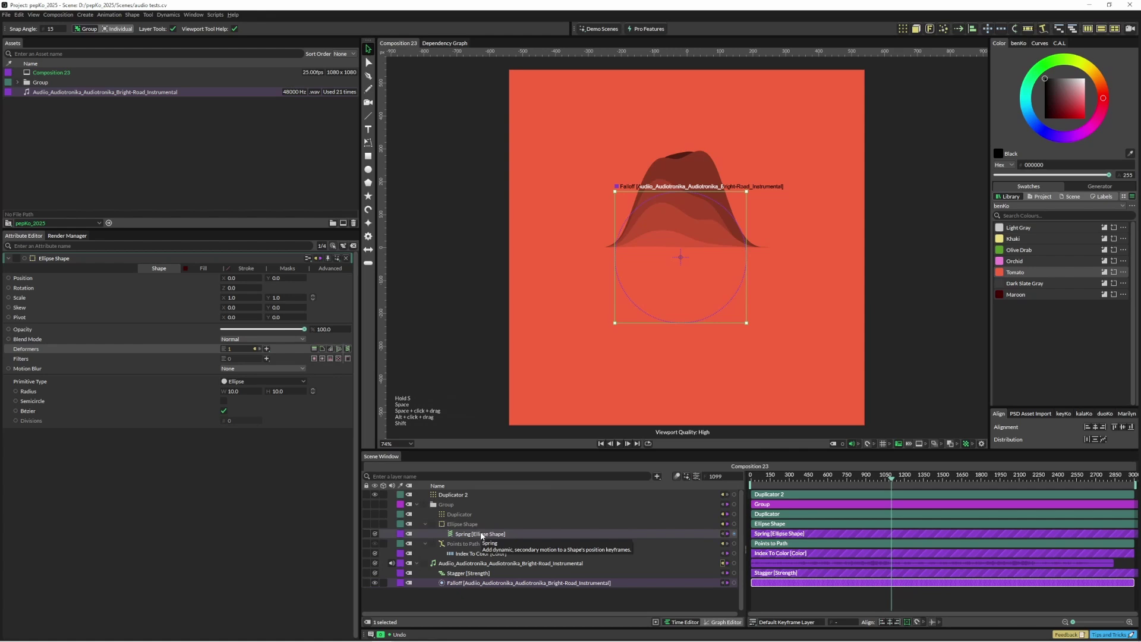
{"action": "left_click", "coordinate": [480, 563]}
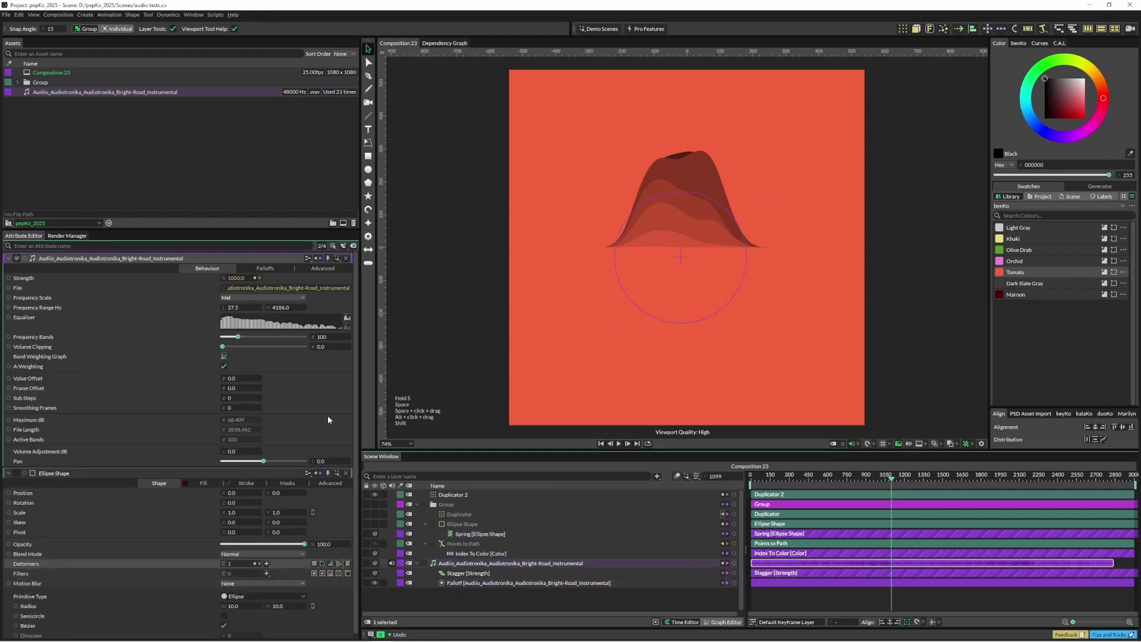